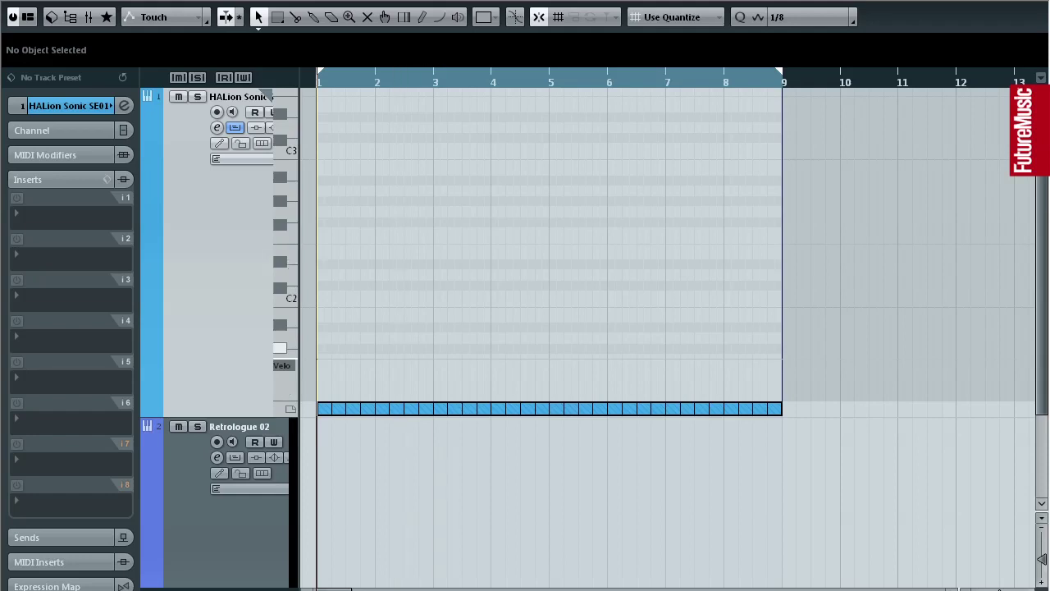
Draw one-bar A1, A2 and E3 notes at the start of bar 1 in the HALion Sonic part
right_click(345, 335)
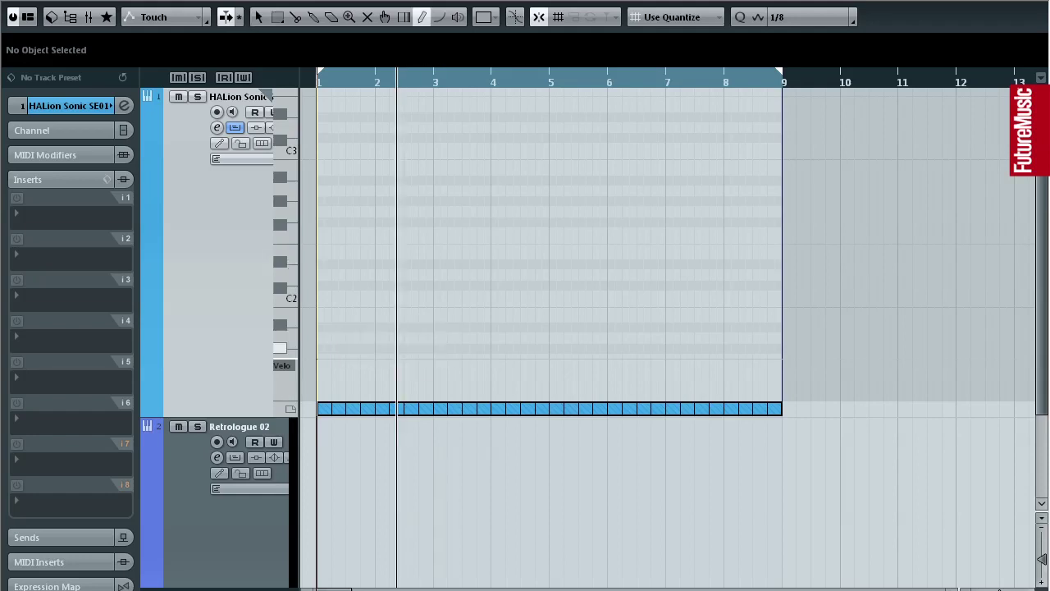
left_click(405, 354)
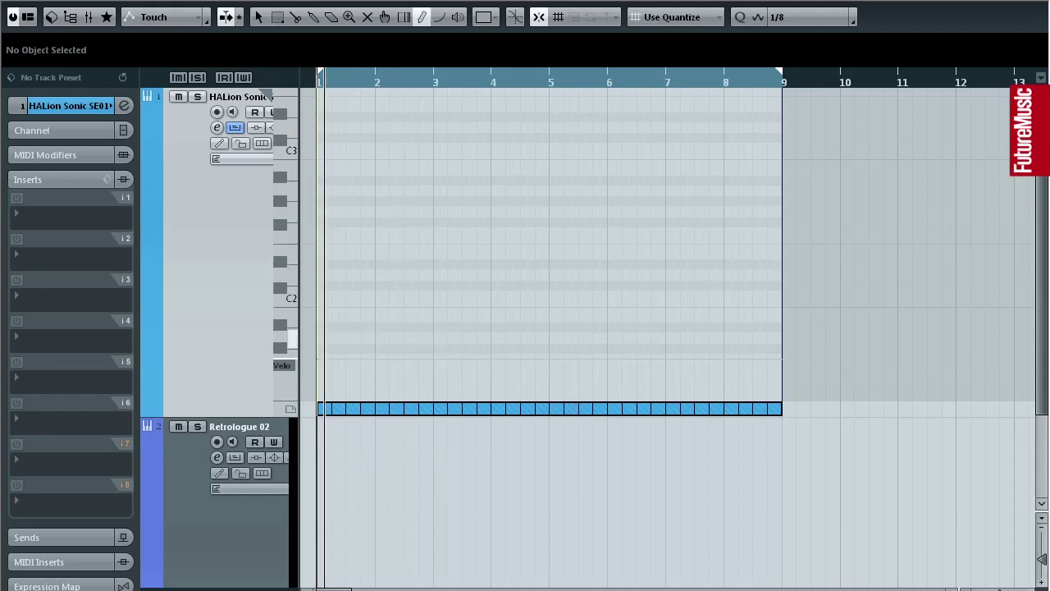
left_click(325, 339)
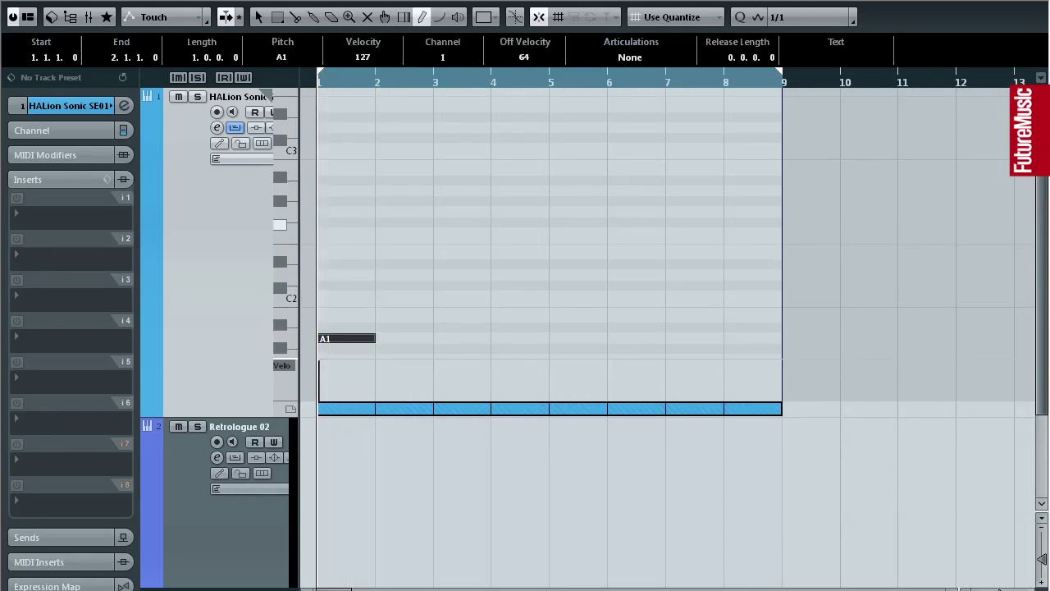
left_click(325, 191)
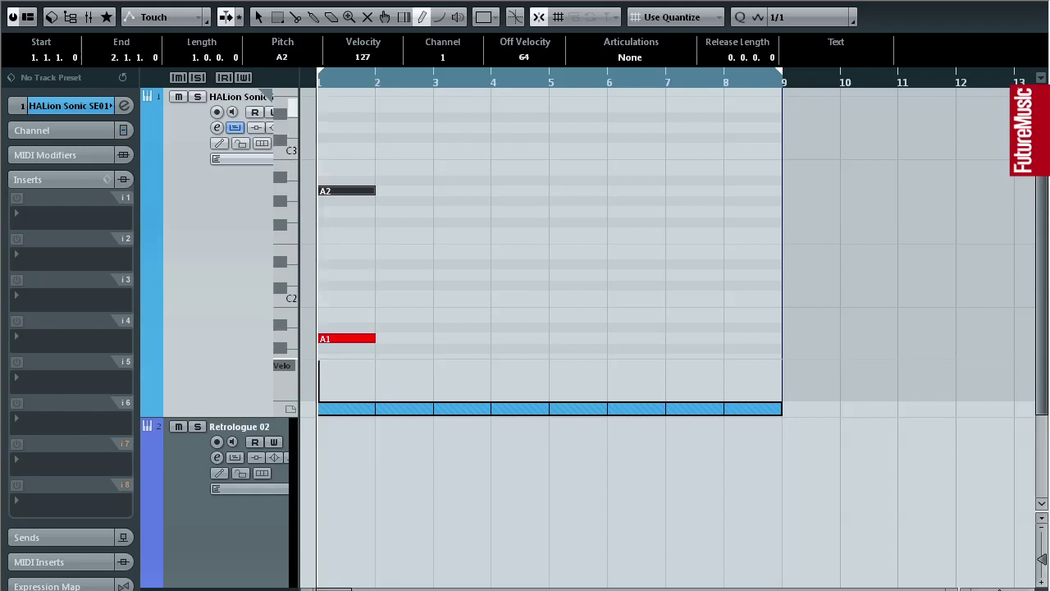
left_click(325, 107)
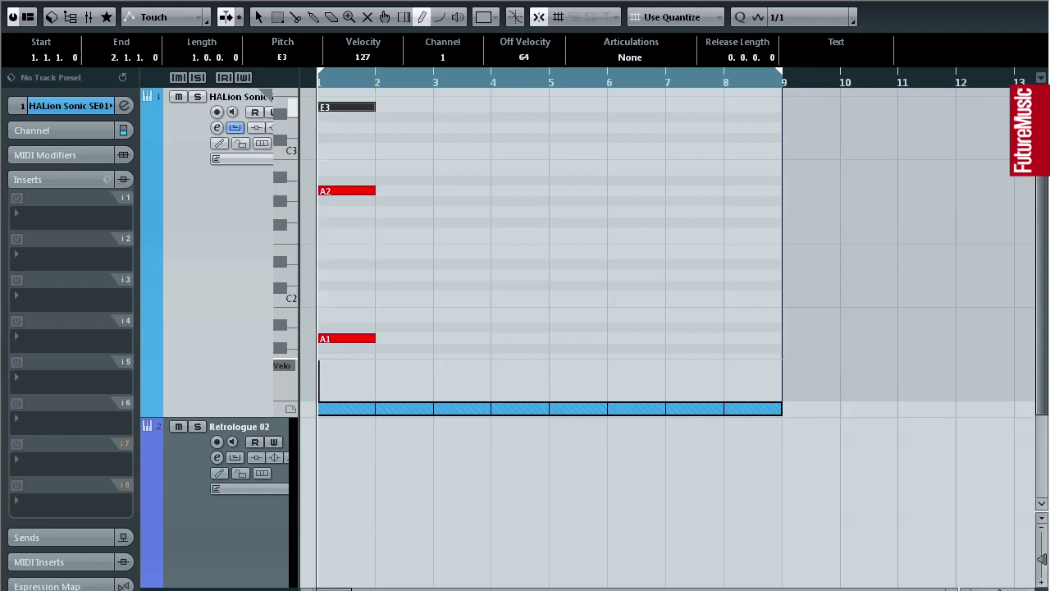
right_click(339, 103)
left_click(340, 103)
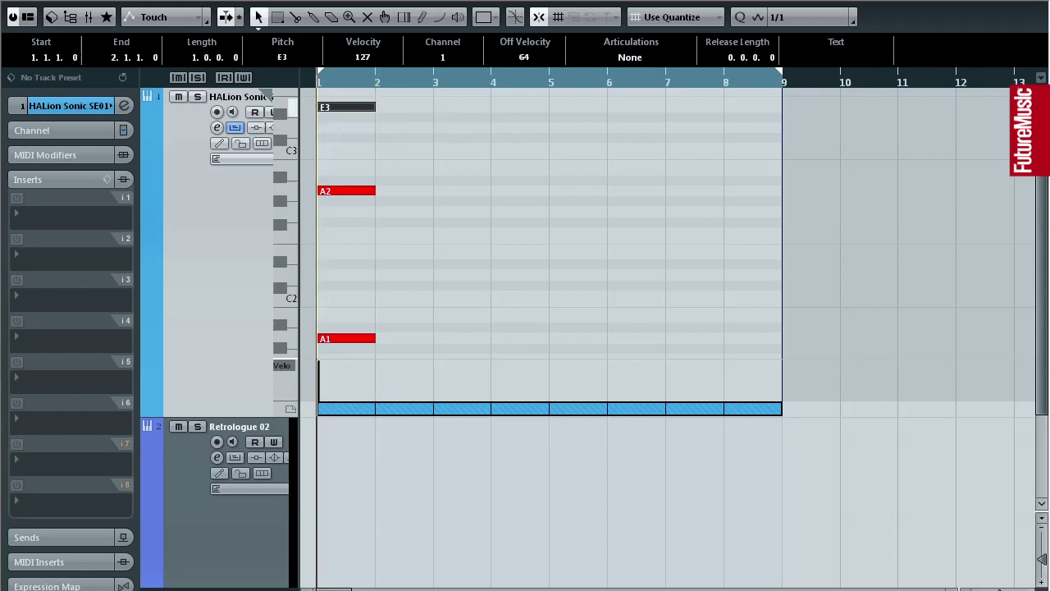
left_click(402, 125)
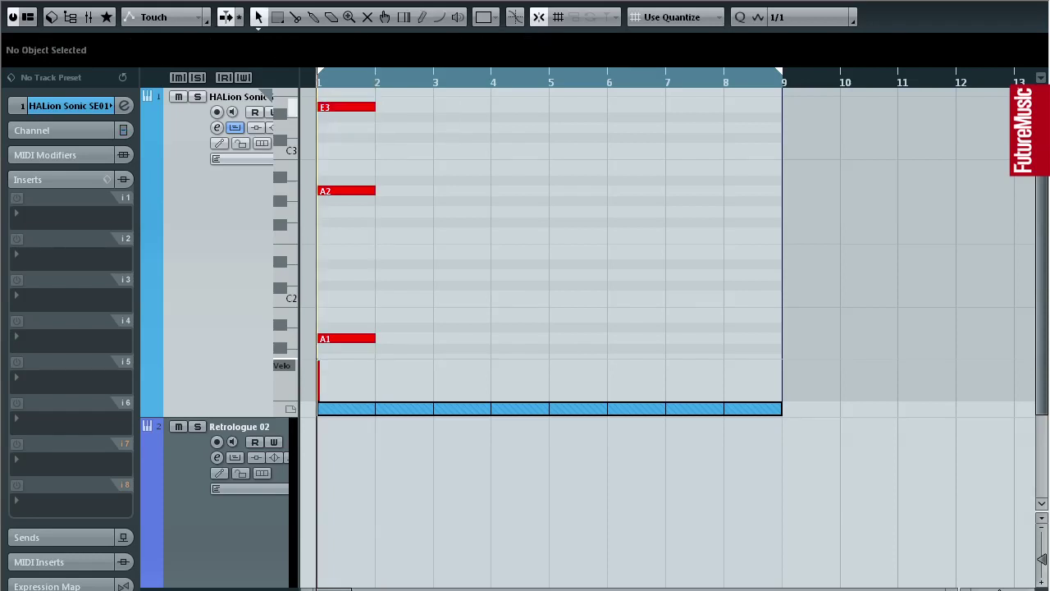
Duplicate the three-note chord across bars 2 to 8 of the part and play it back
key("ctrl+a")
key("alt+d")
key("alt+d")
key("alt+d")
key("alt+d")
key("alt+d")
key("alt+d")
key("alt+d")
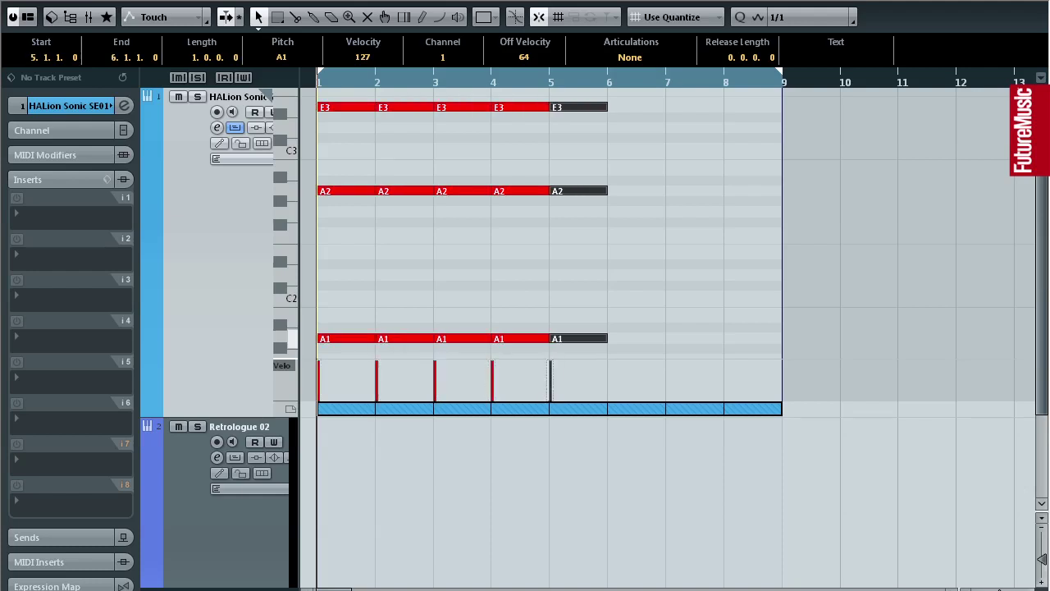
key("space")
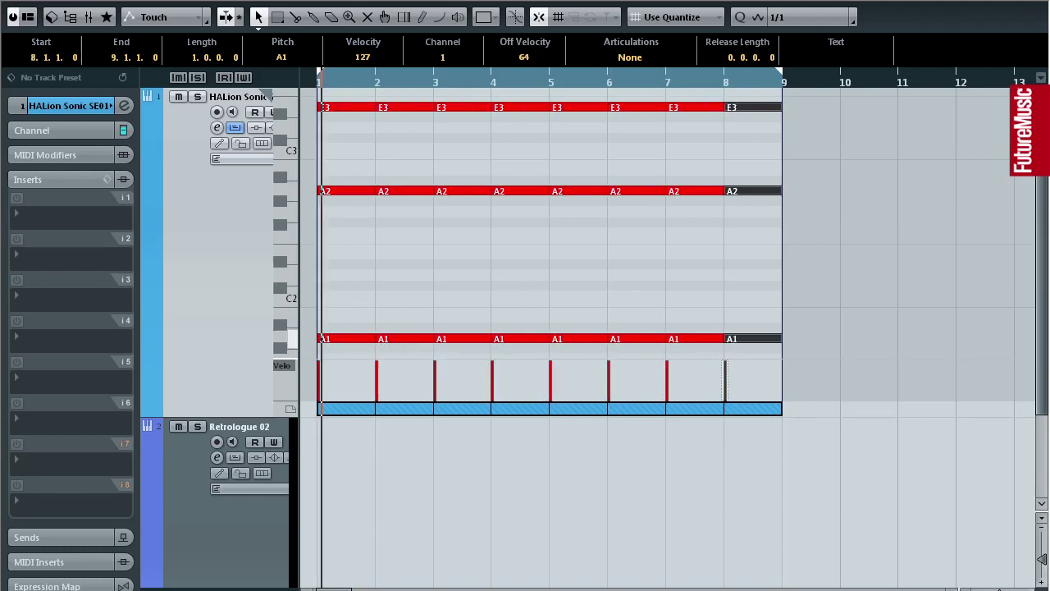
left_click(402, 298)
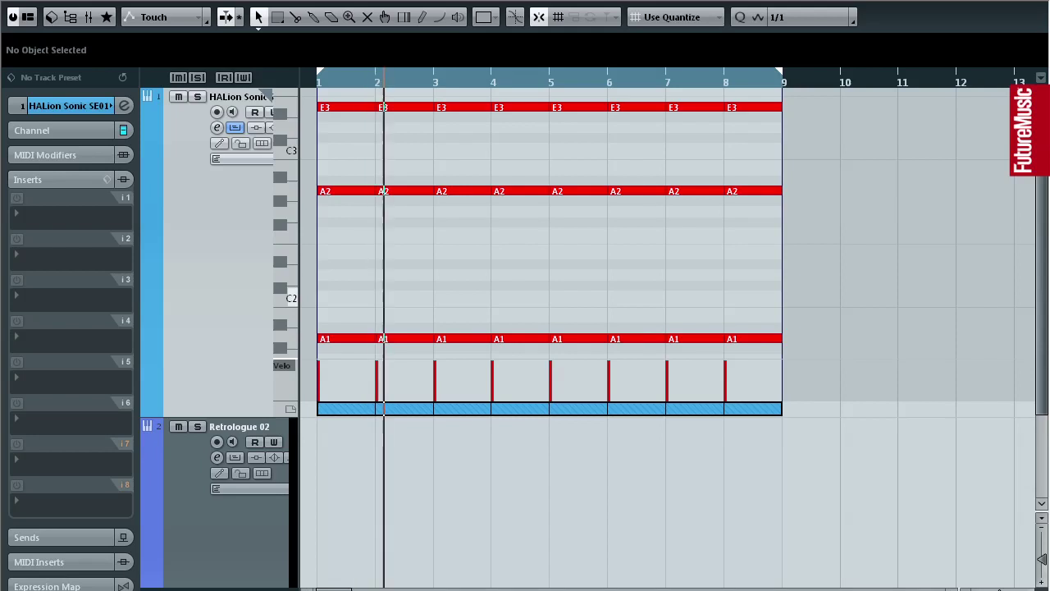
key("space")
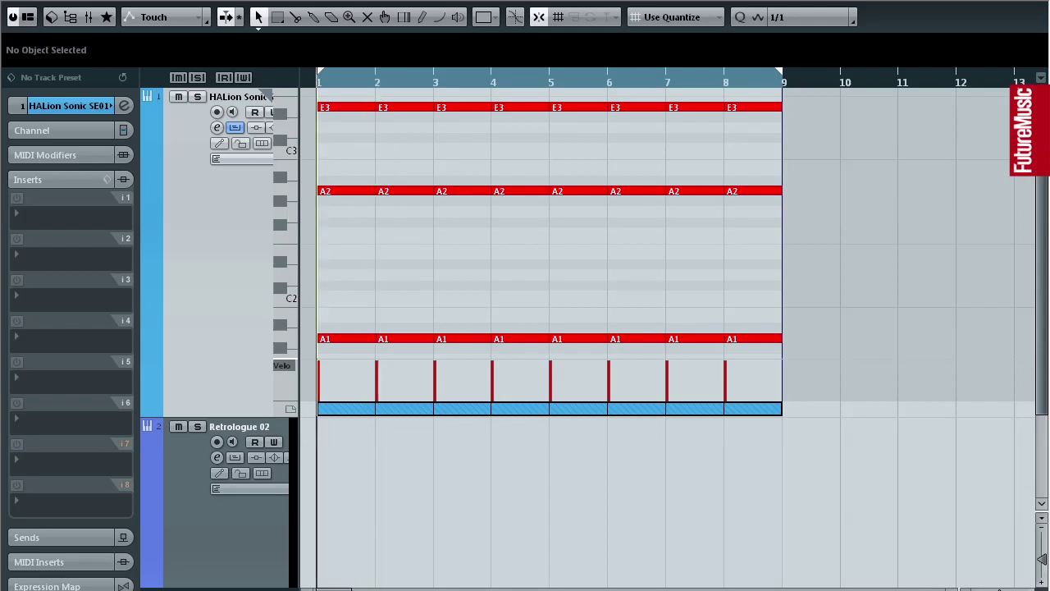
Close the in-place editor, duplicate the eight-bar HALion Sonic part to bar 9 and set the locators around the copy
left_click(235, 128)
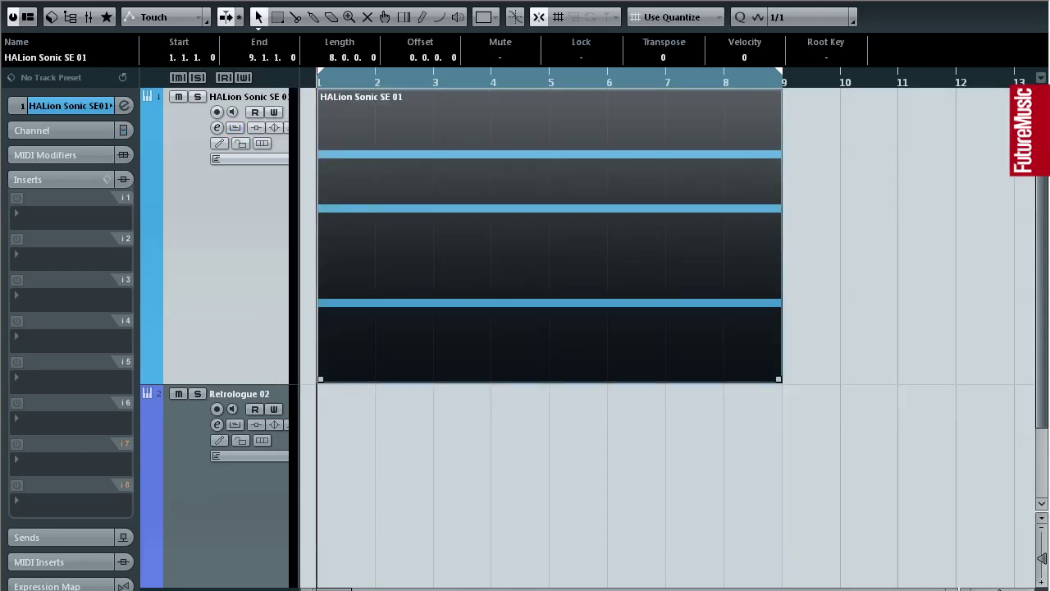
key("g")
key("g")
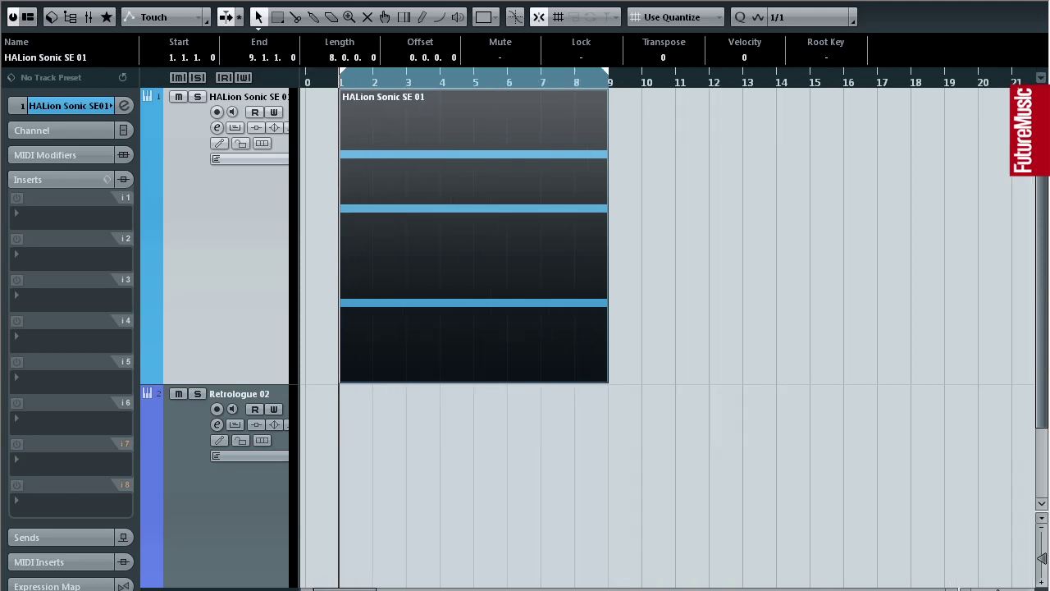
key("ctrl+d")
key("p")
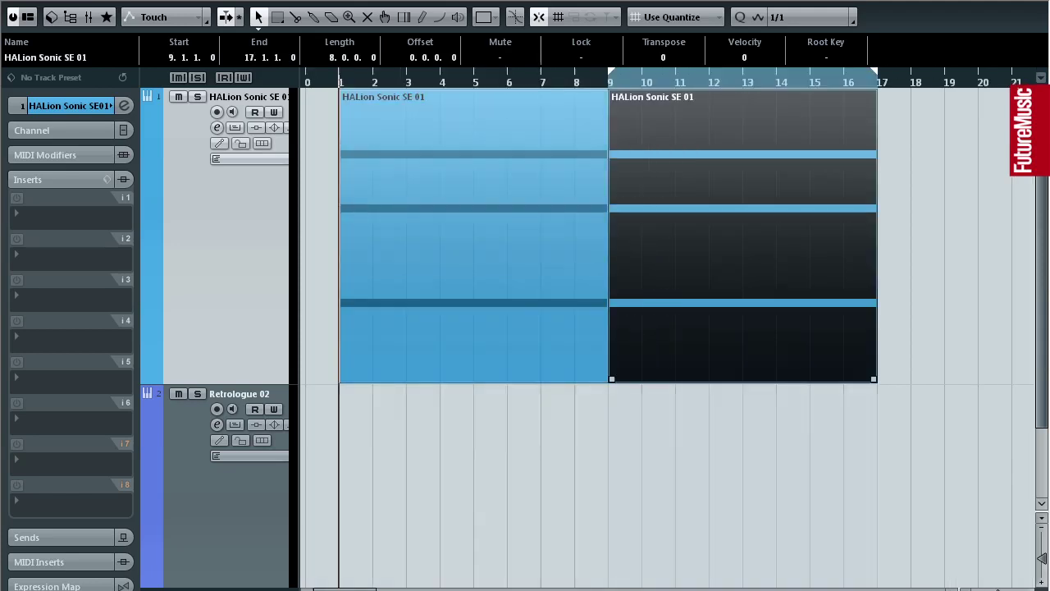
Open the duplicated part for note editing, select all its notes and set the quantize value to 1/8
key("Return")
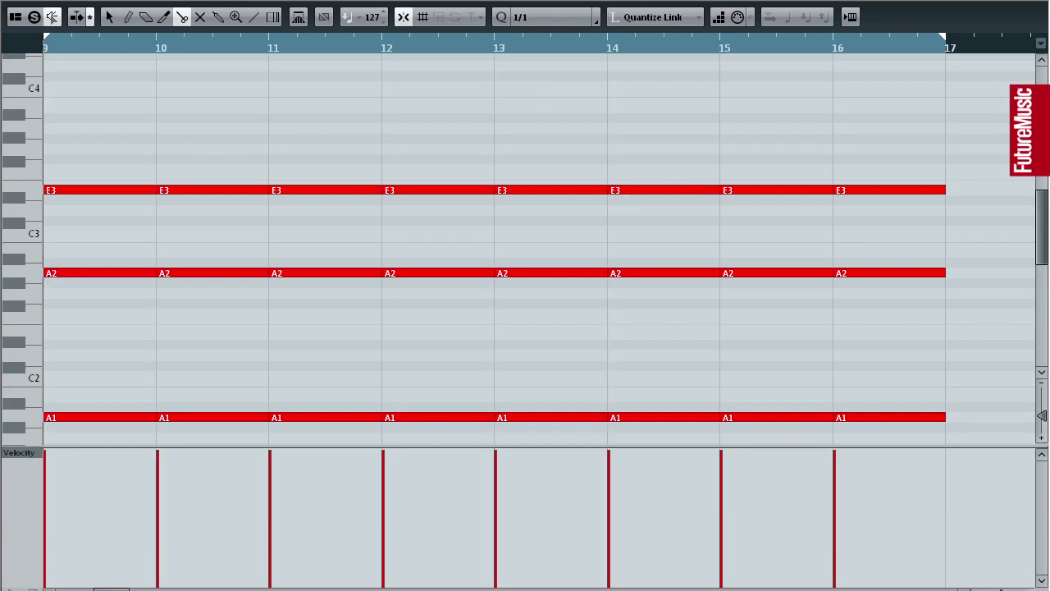
scroll(525, 246, "down", 1)
key("ctrl+a")
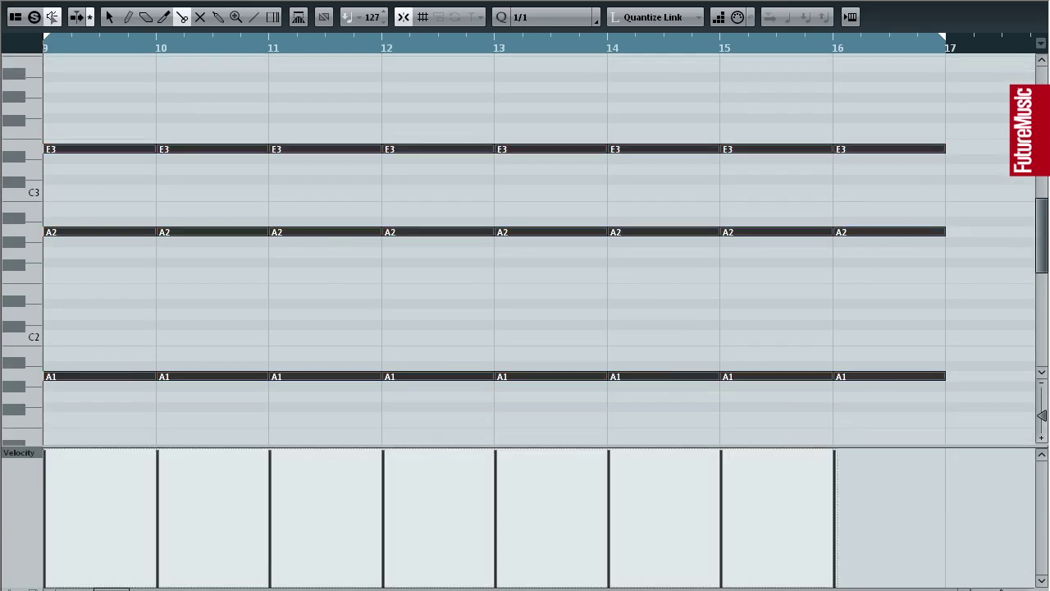
left_click(542, 16)
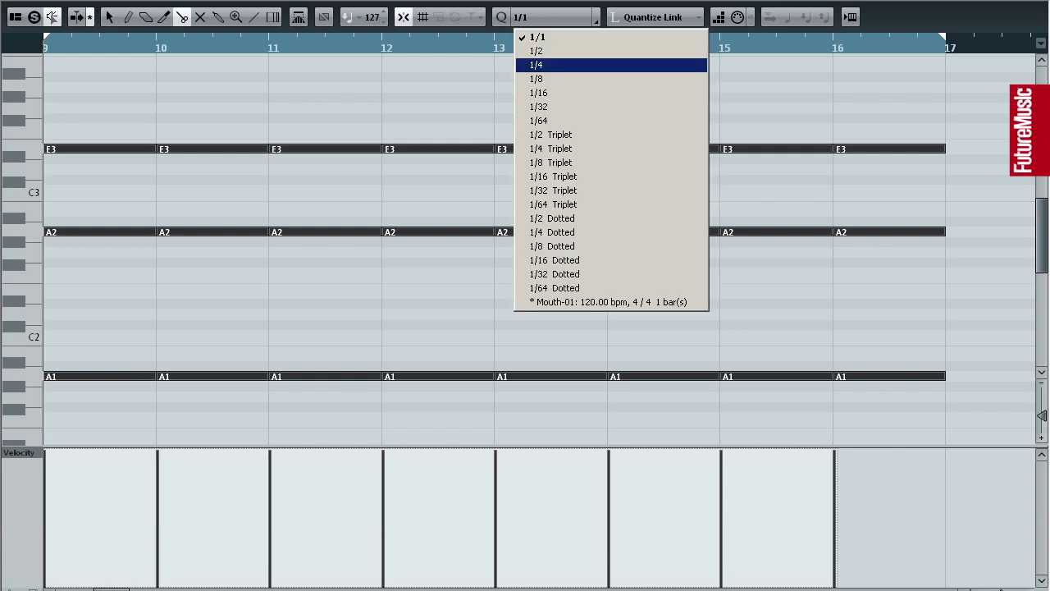
left_click(532, 77)
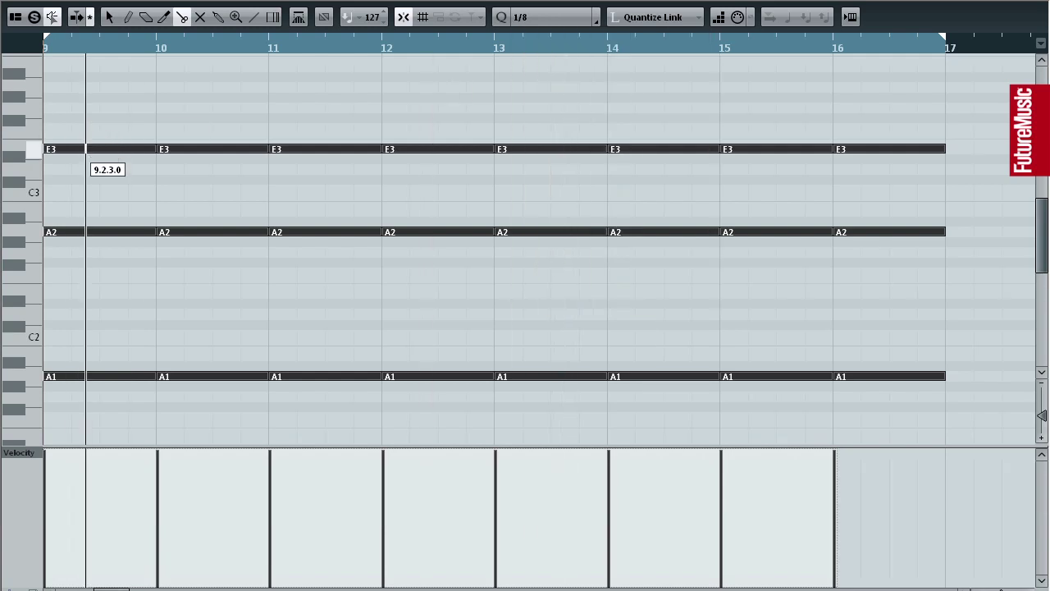
Split all three note rows at 9.2.3.0, 10.2.3.0, 11.2.3.0 and 11.4.1.0
left_click(86, 164)
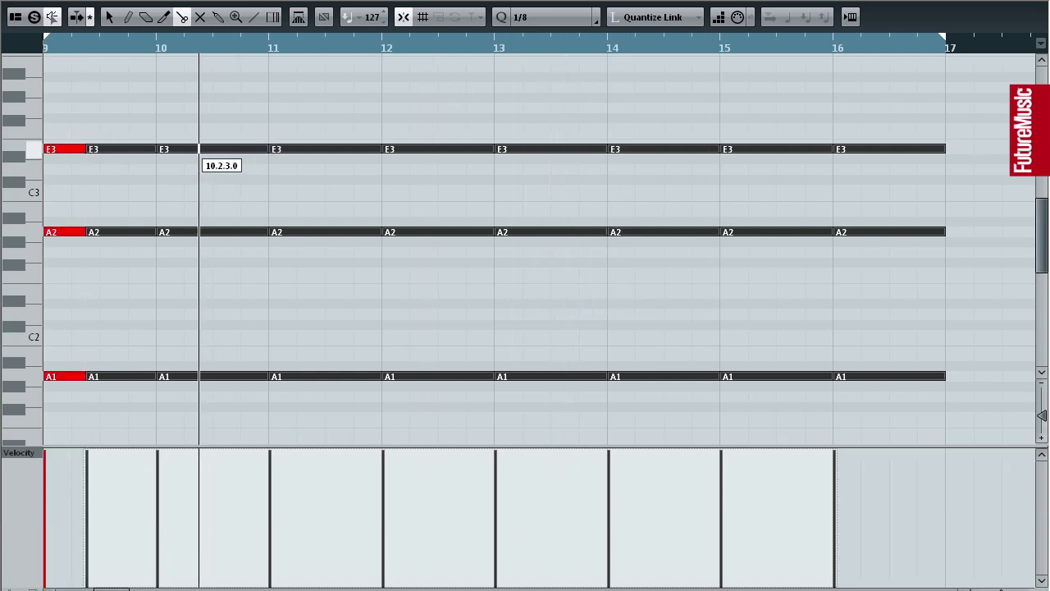
left_click(197, 158)
left_click(311, 157)
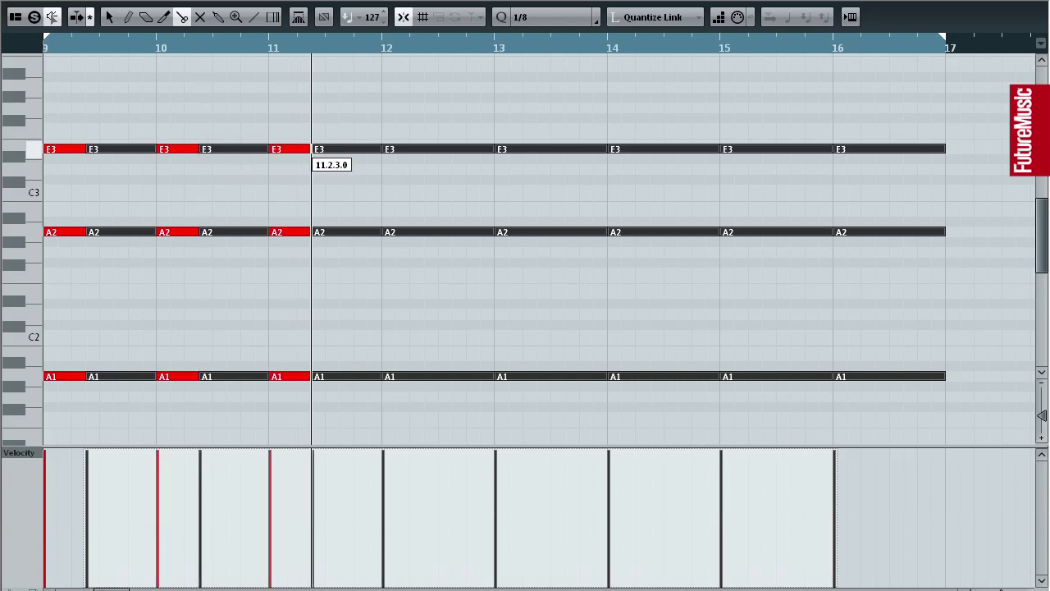
left_click(354, 157)
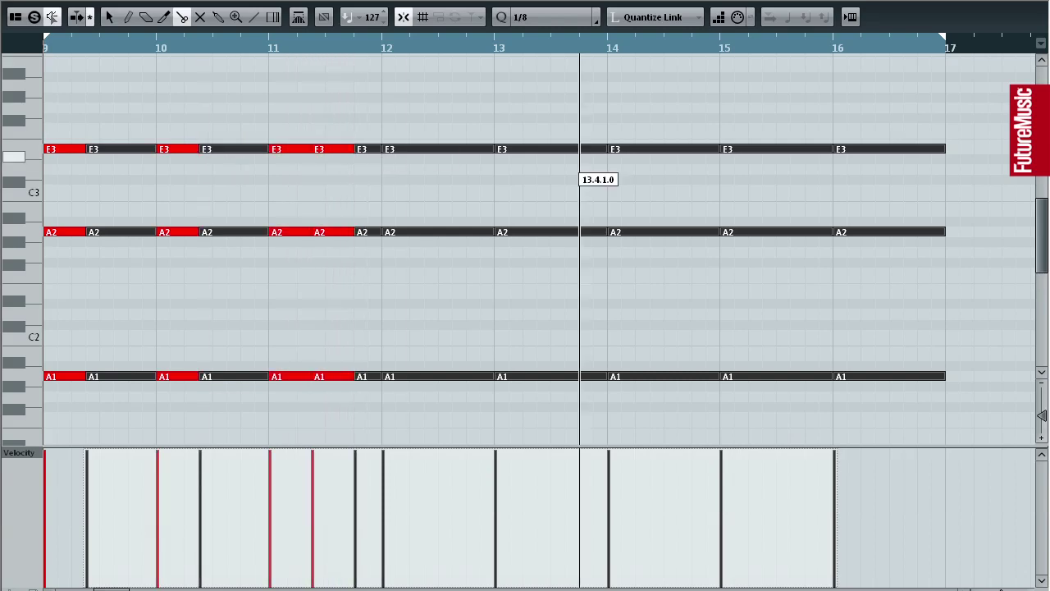
Split all three note rows at 13.2.3.0, 14.2.3.0, 15.2.3.0 and 15.4.1.0, and return to the selection tool
left_click(538, 158)
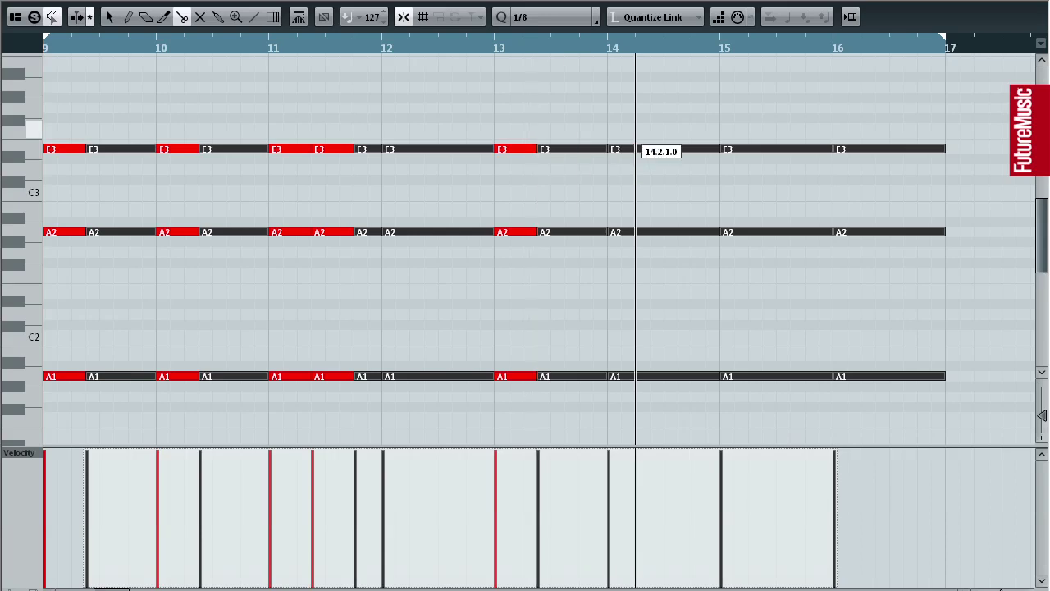
left_click(650, 157)
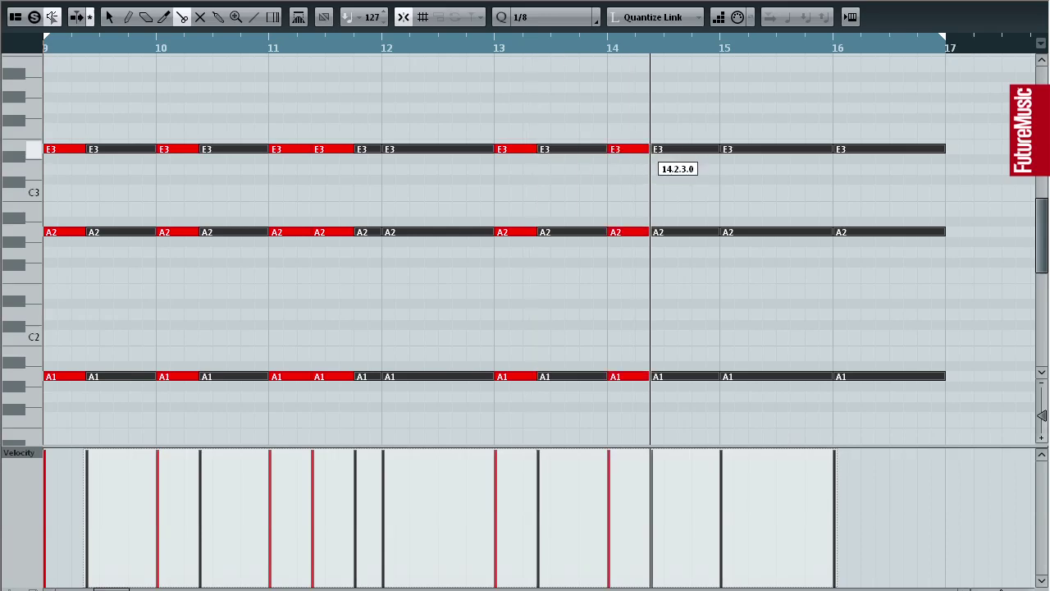
left_click(763, 157)
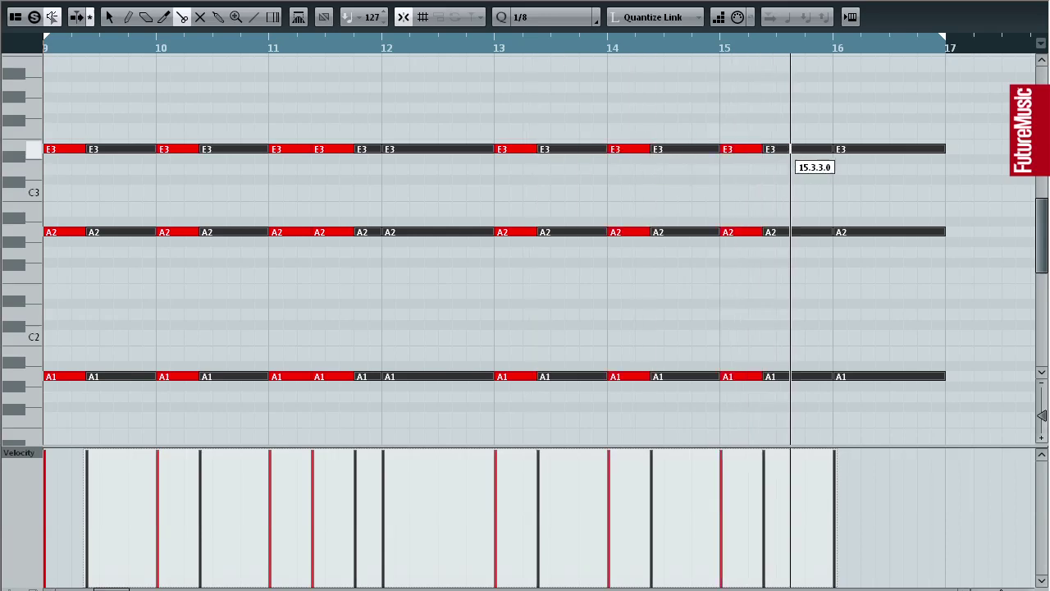
left_click(806, 158)
left_click(861, 164)
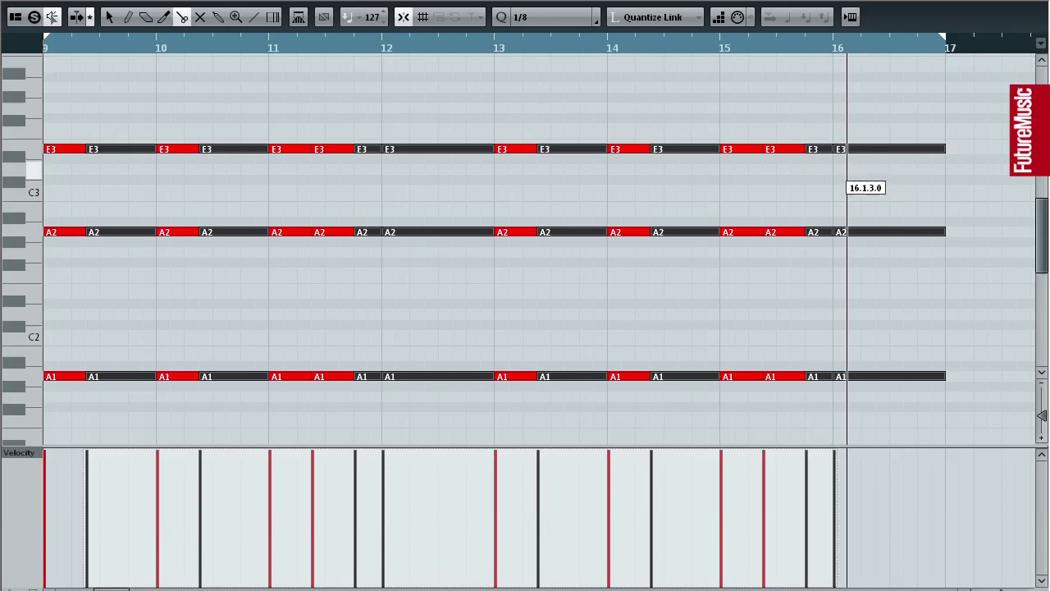
left_click(109, 16)
key("ctrl+a")
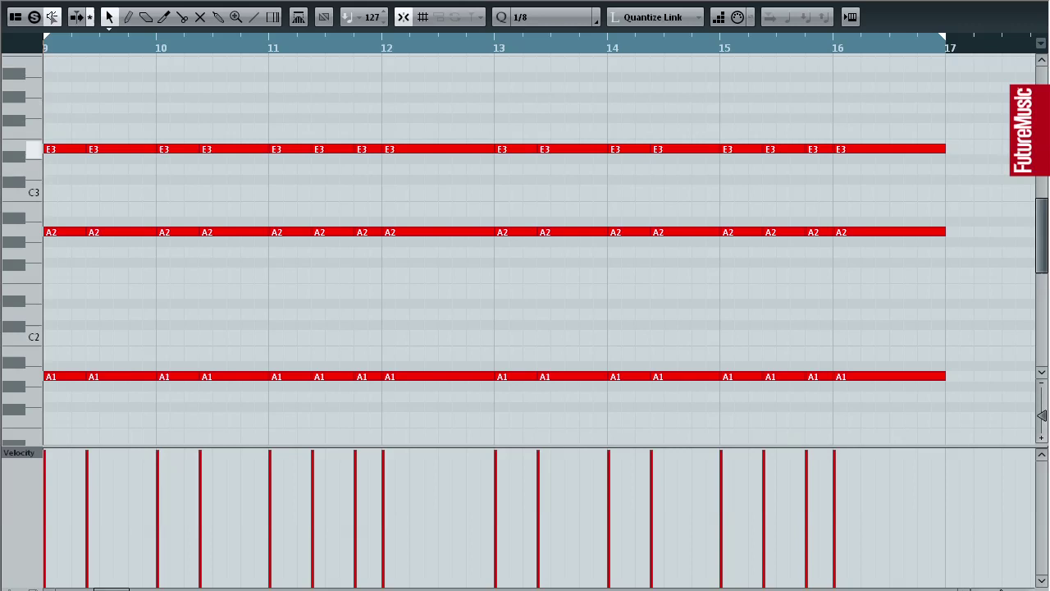
Raise the E3 notes at the start of bars 11 and 15 to F#3
left_click(290, 149)
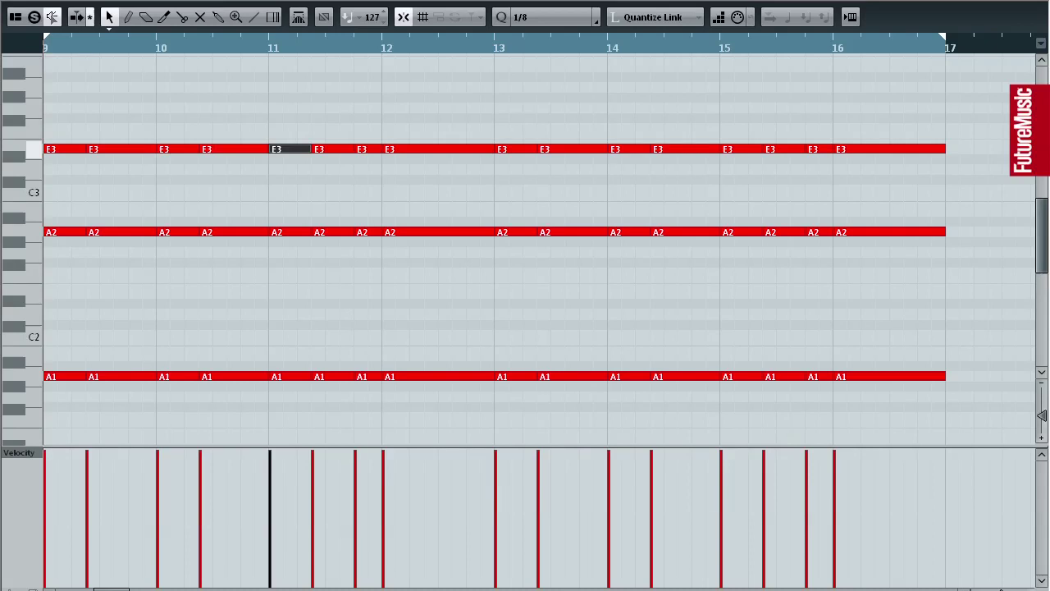
key("Up")
key("Up")
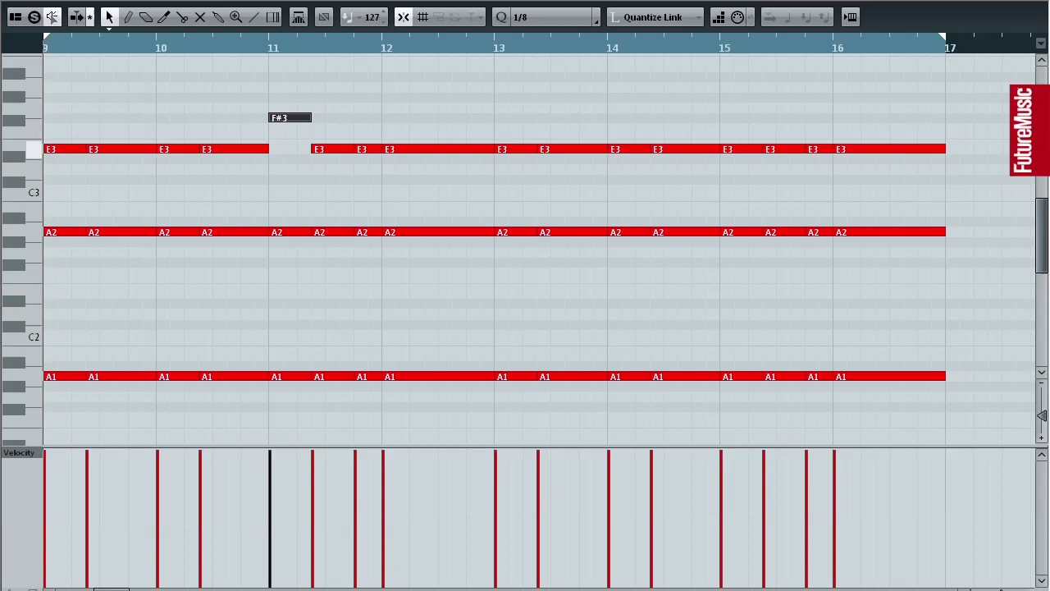
left_click_drag(740, 149, 741, 118)
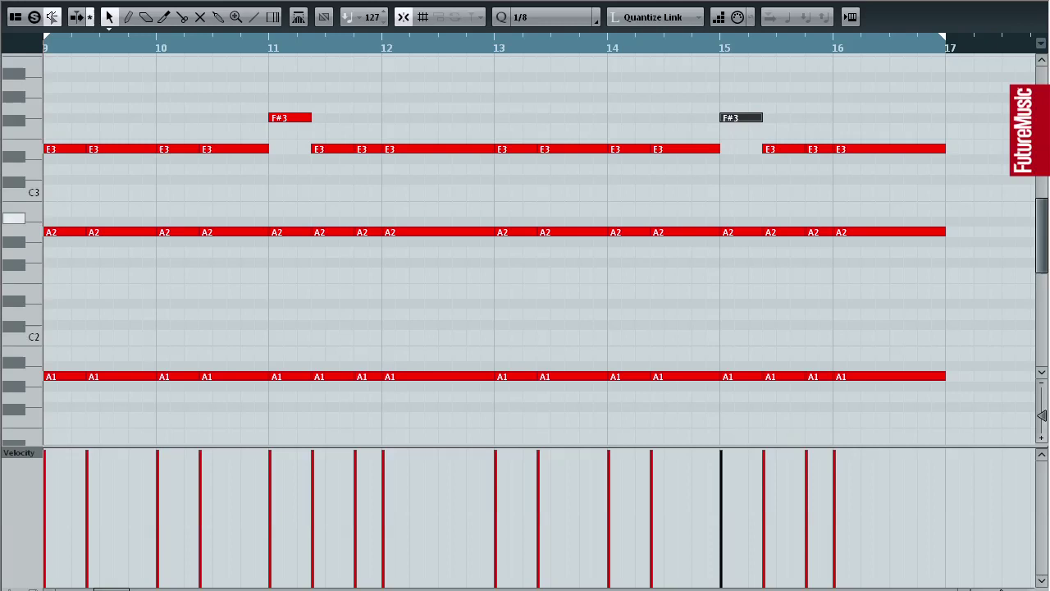
Lower the last two E3 notes, at the end of bar 15 and in bar 16, to F#2
left_click_drag(862, 197, 823, 122)
key("Down")
key("Down")
key("Down")
key("Down")
key("Down")
key("Down")
key("Down")
key("Down")
key("Down")
key("Down")
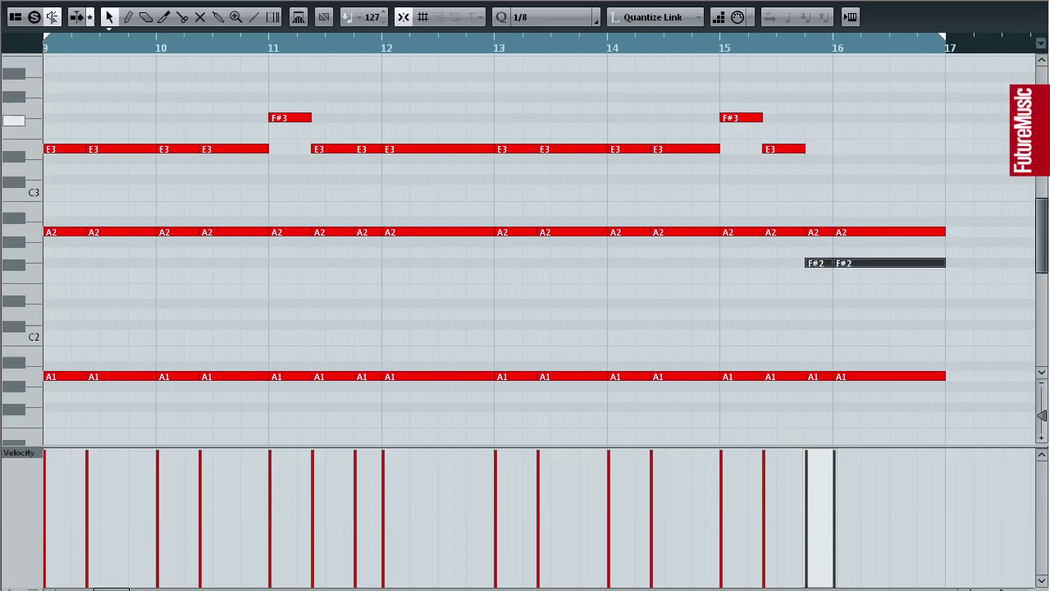
left_click(861, 211)
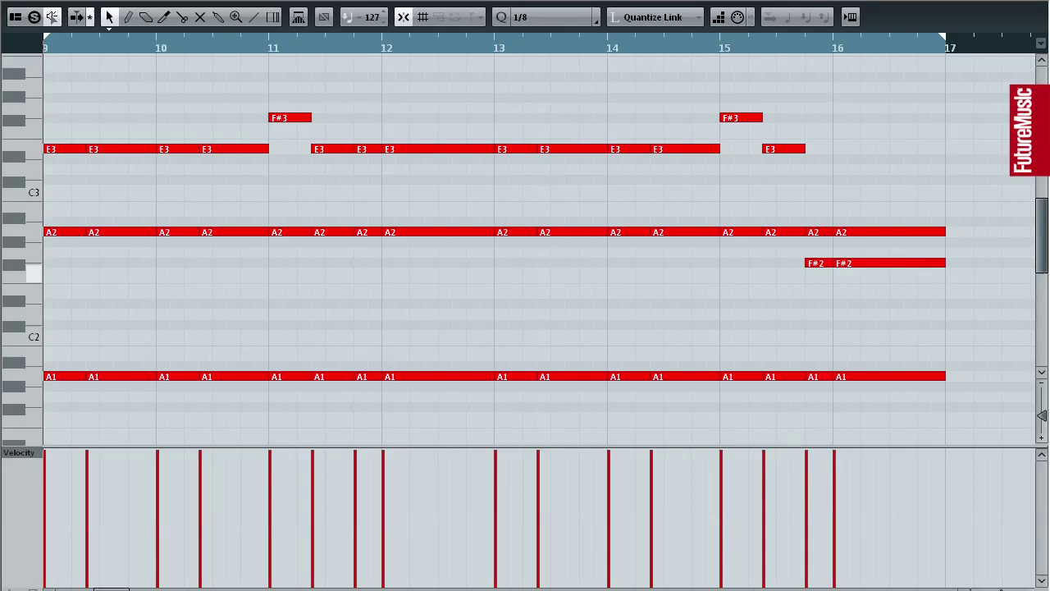
Move the two A1 bass notes in bar 9 to E1 and F#1, and the second A1 in bar 10 to B1
left_click_drag(66, 376, 65, 413)
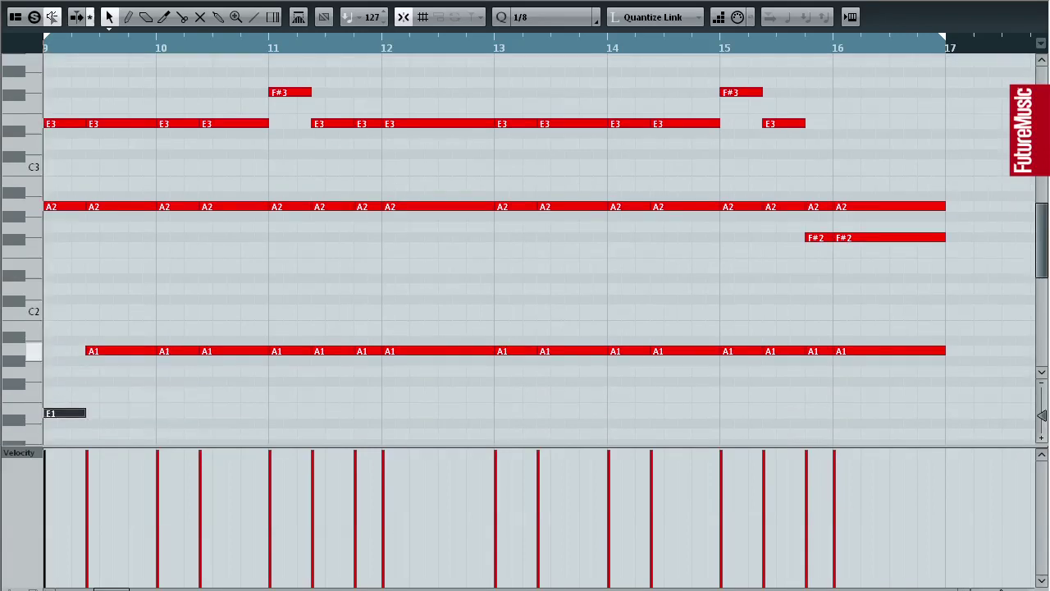
left_click_drag(114, 351, 115, 382)
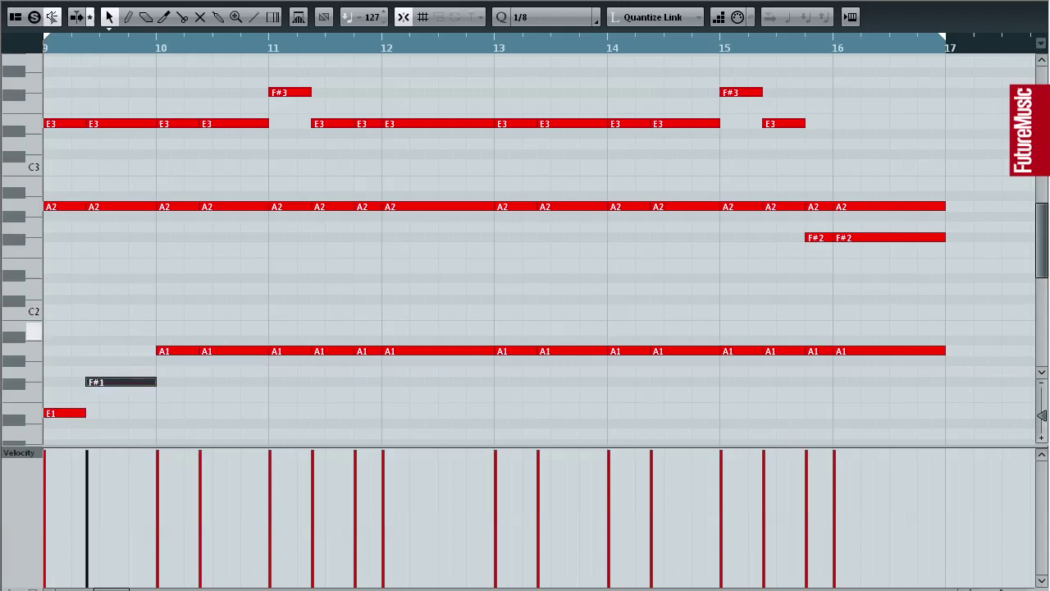
left_click_drag(234, 322, 229, 353)
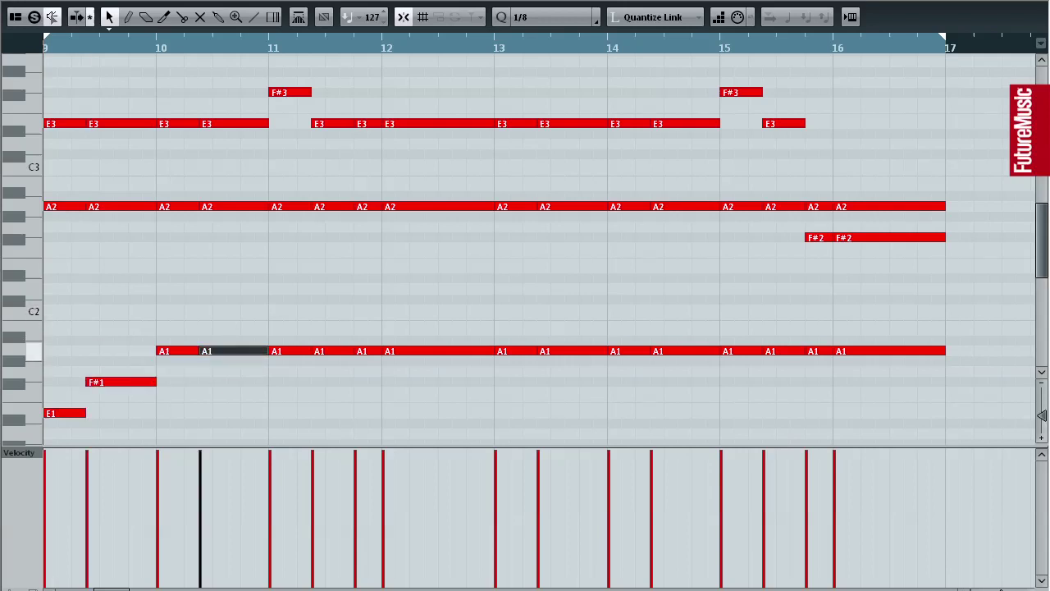
key("Up")
key("Up")
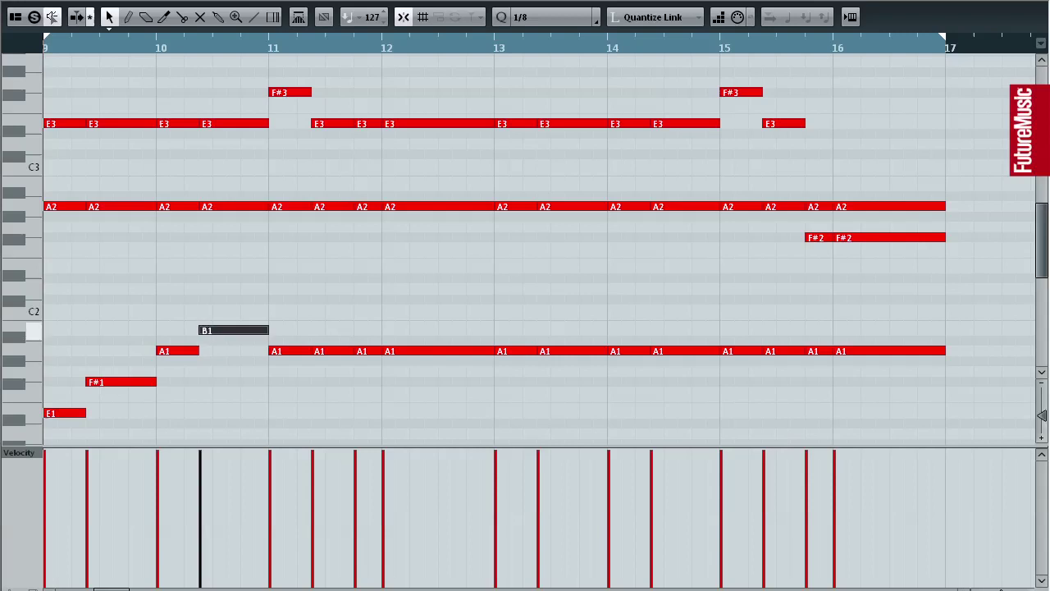
Lower the second A1 bass note in bar 11 to E1
left_click(296, 331)
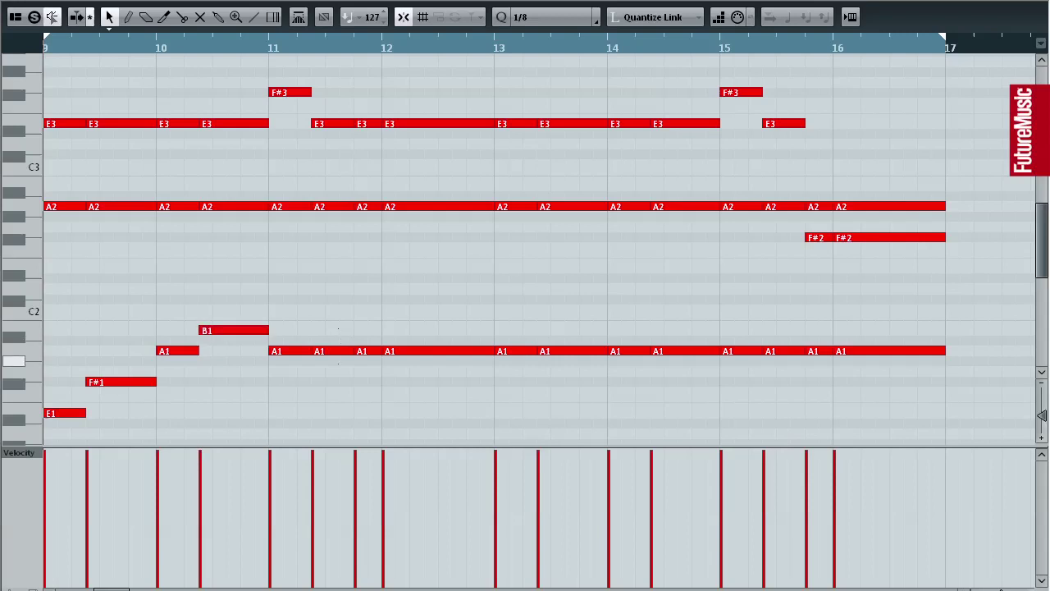
left_click(332, 352)
key("Down")
key("Down")
key("Down")
key("Down")
key("Down")
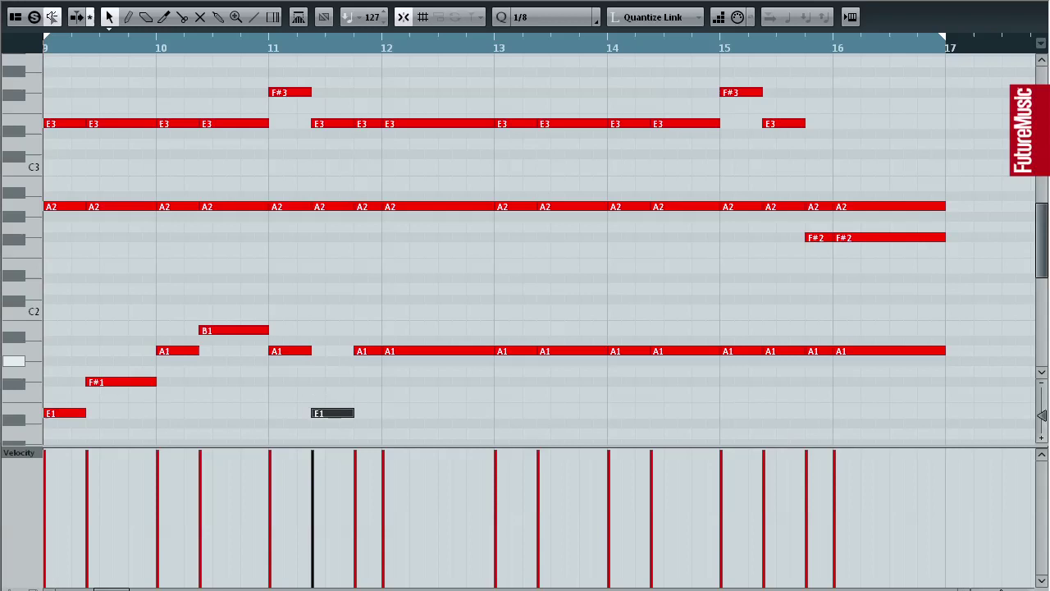
Lower the short A1 bass note at the end of bar 11 to D1
left_click(353, 331)
left_click(367, 351)
key("Down")
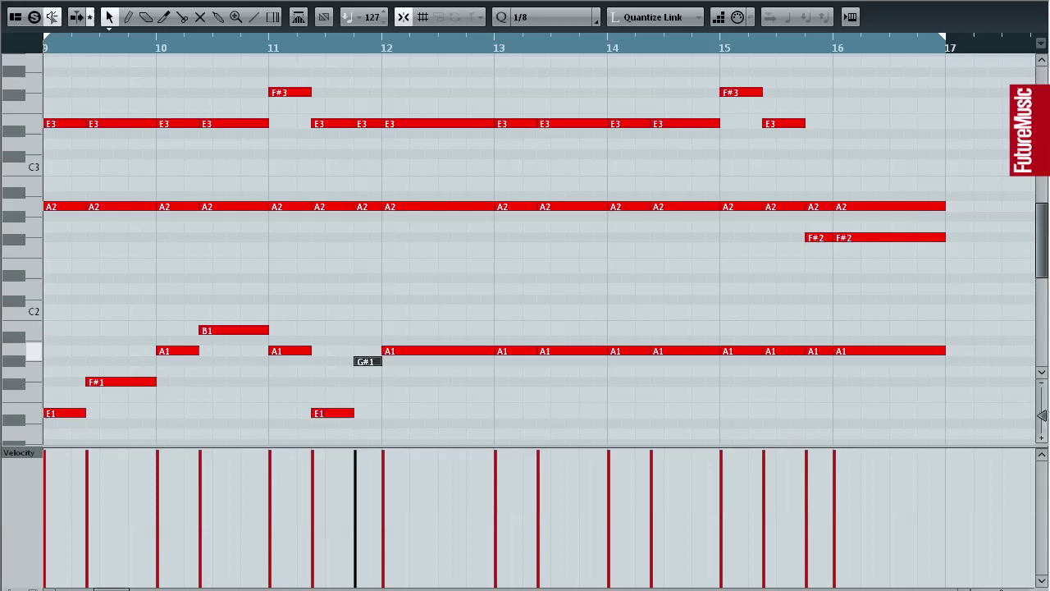
key("Down")
key("Down")
key("Down")
key("Down")
key("Down")
key("Down")
Lower the long A1 bass note filling bar 12 to D1
left_click(397, 331)
left_click(410, 351)
key("Down")
key("Down")
key("Down")
key("Down")
key("Down")
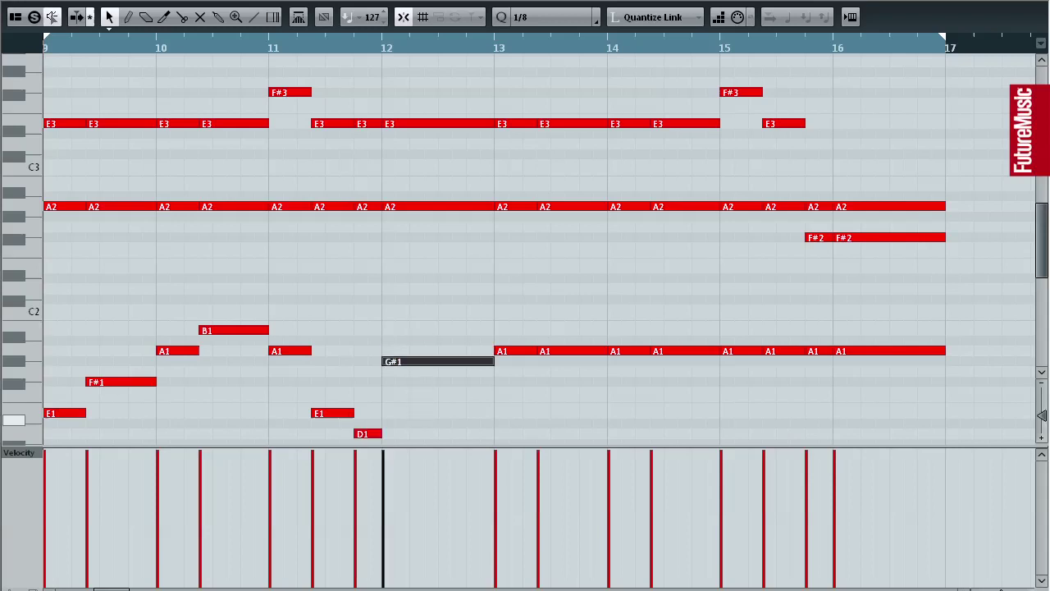
key("Down")
key("Down")
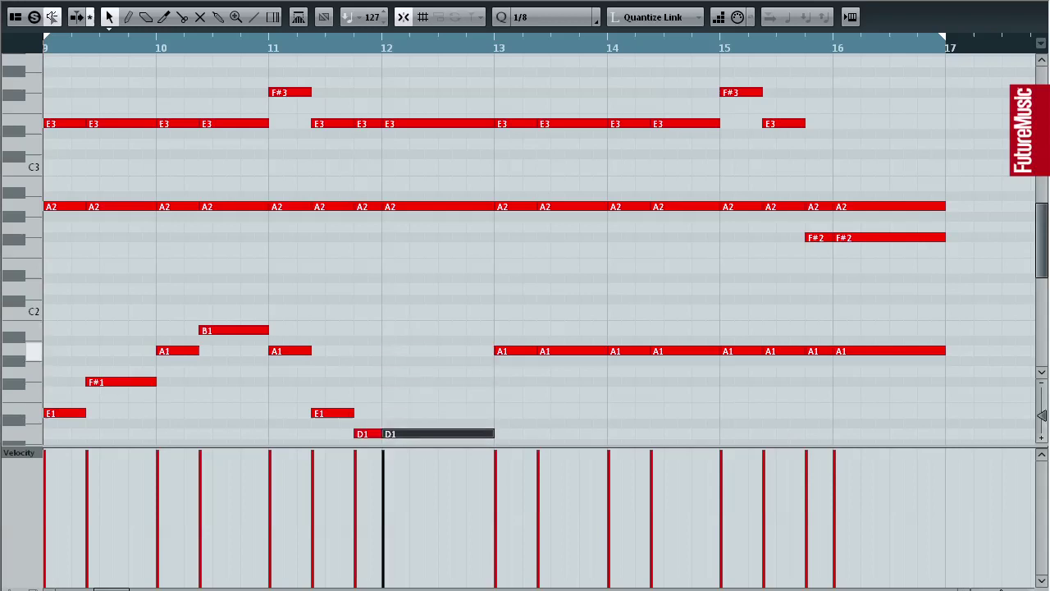
Lower the A1 bass note at the start of bar 13 to F#1
left_click_drag(502, 331, 526, 382)
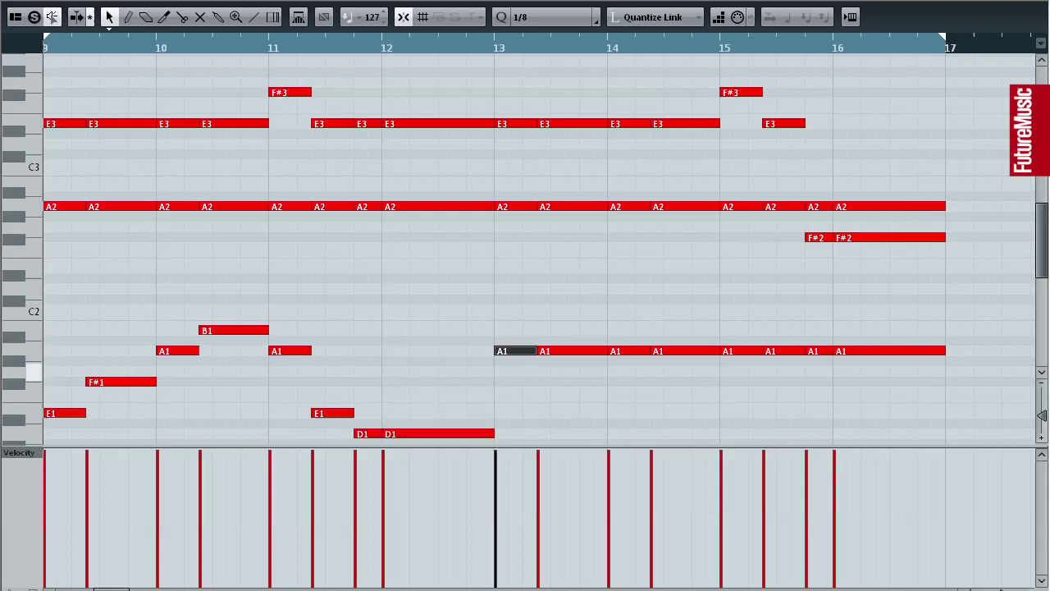
key("Down")
key("Down")
key("Down")
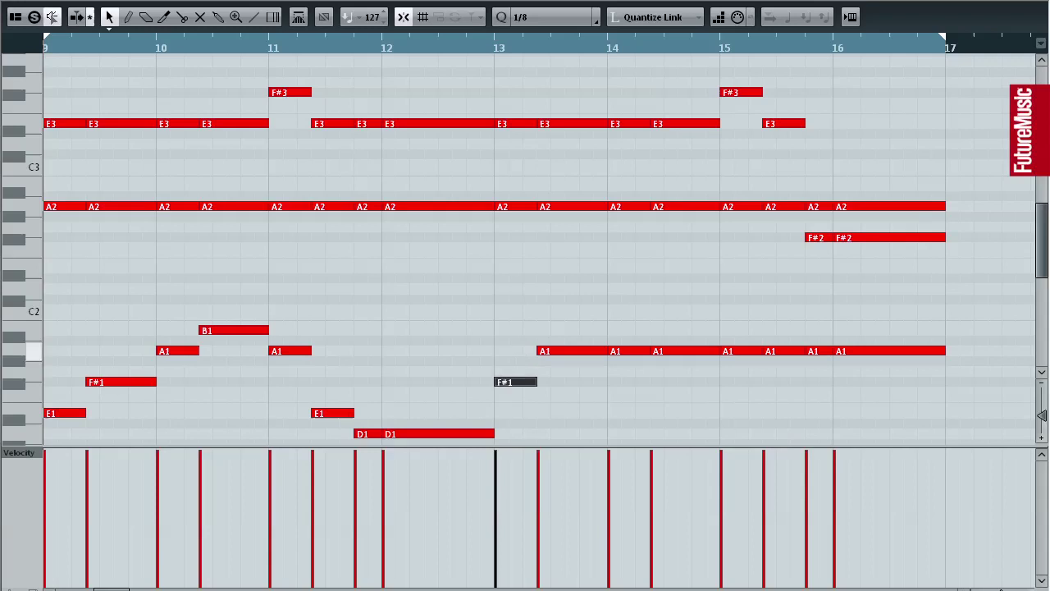
Lower the second A1 bass note in bar 13 to B0
left_click(566, 351)
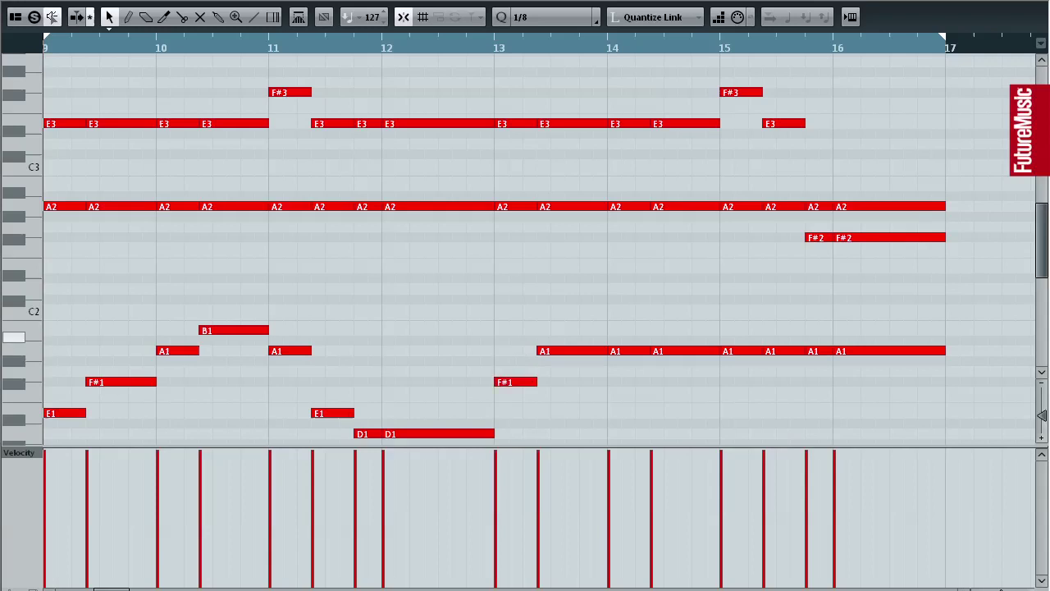
key("Up")
key("Up")
key("shift+Down")
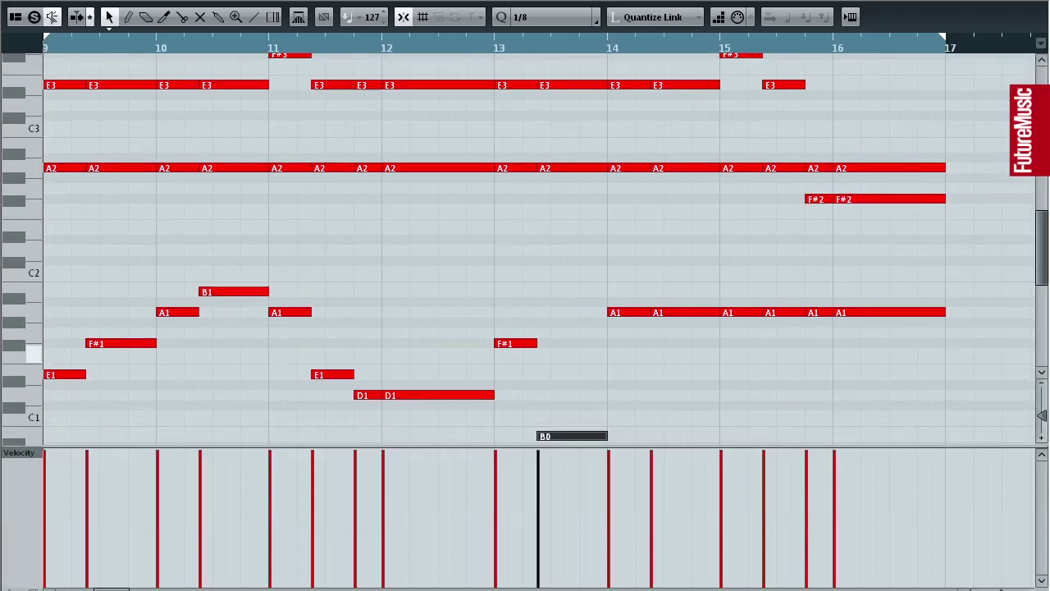
left_click_drag(1042, 416, 1042, 415)
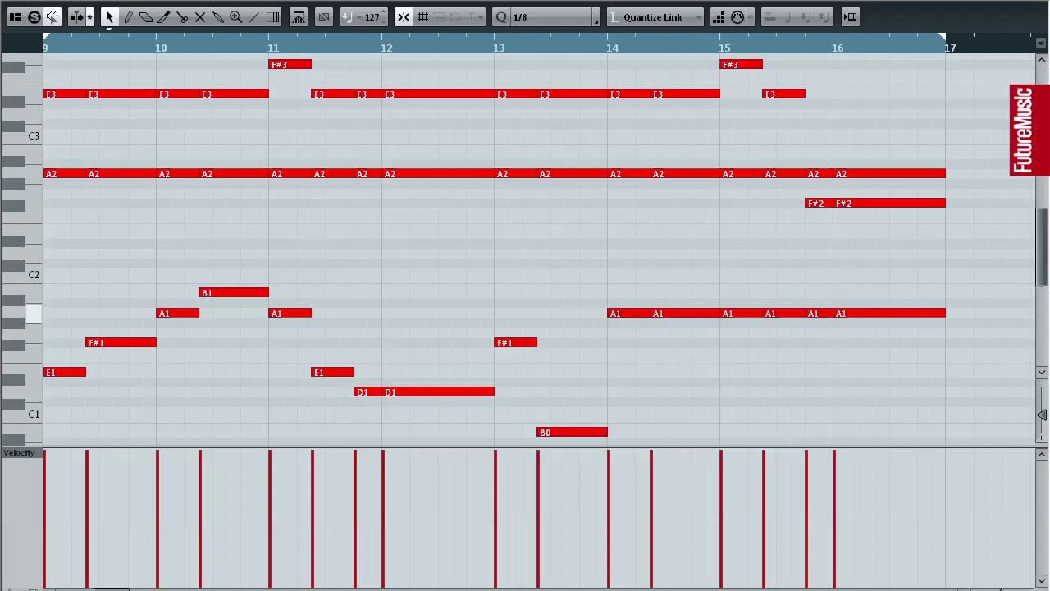
Lower the second A1 bass note in bar 14 to E1
key("Right")
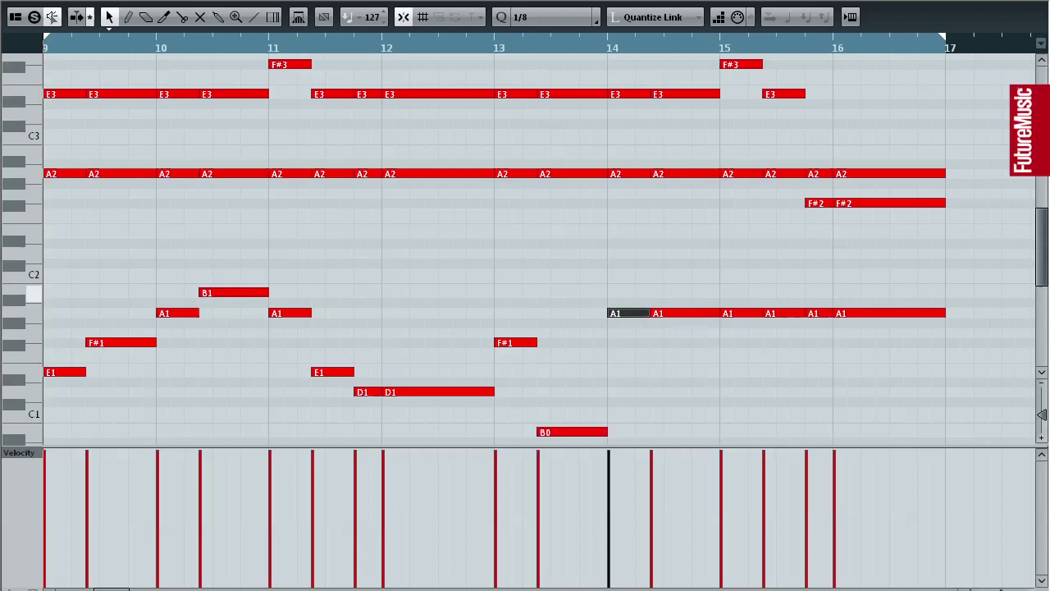
key("Right")
key("Down")
key("Down")
key("Down")
key("Down")
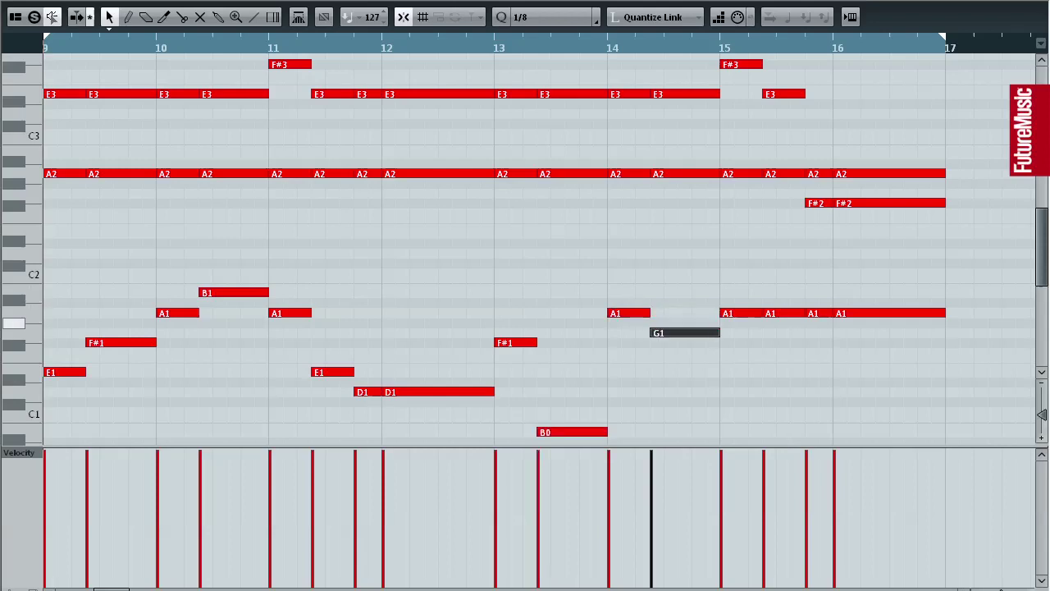
key("Down")
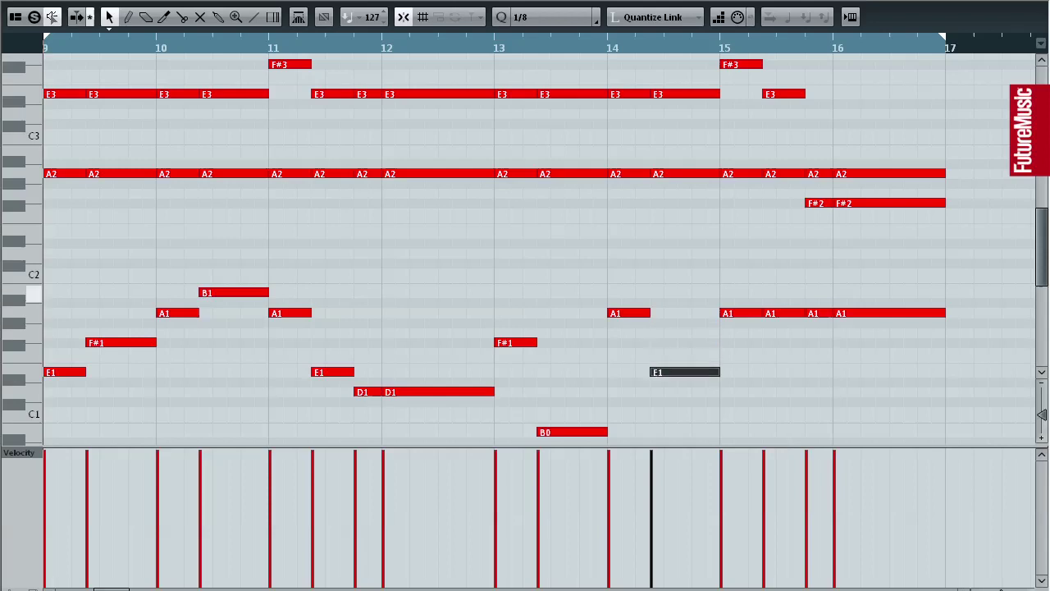
Lower the second A1 in bar 15 to E1, and the last two A1 notes, ending bar 15 and filling bar 16, to D1
left_click(697, 301)
left_click_drag(799, 301, 767, 317)
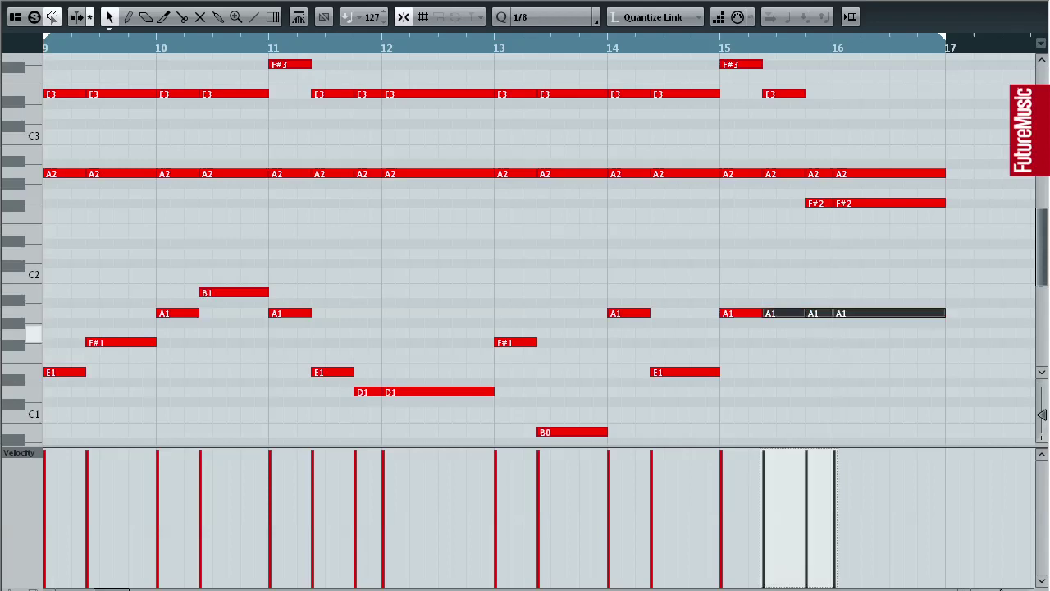
key("Down")
key("Down")
key("Down")
key("Down")
key("Down")
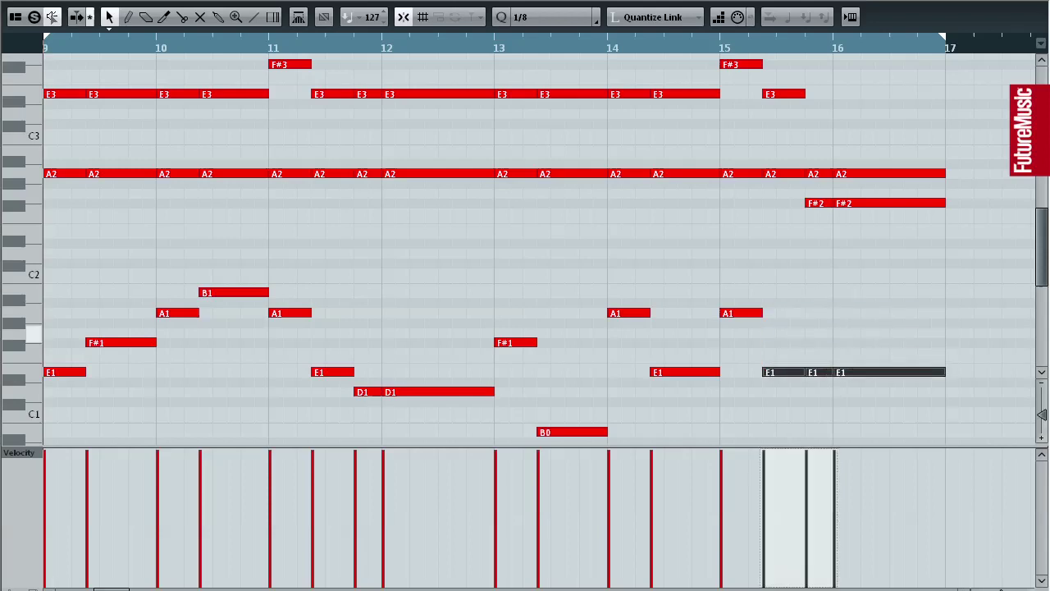
left_click_drag(872, 330, 825, 398)
key("Down")
key("Down")
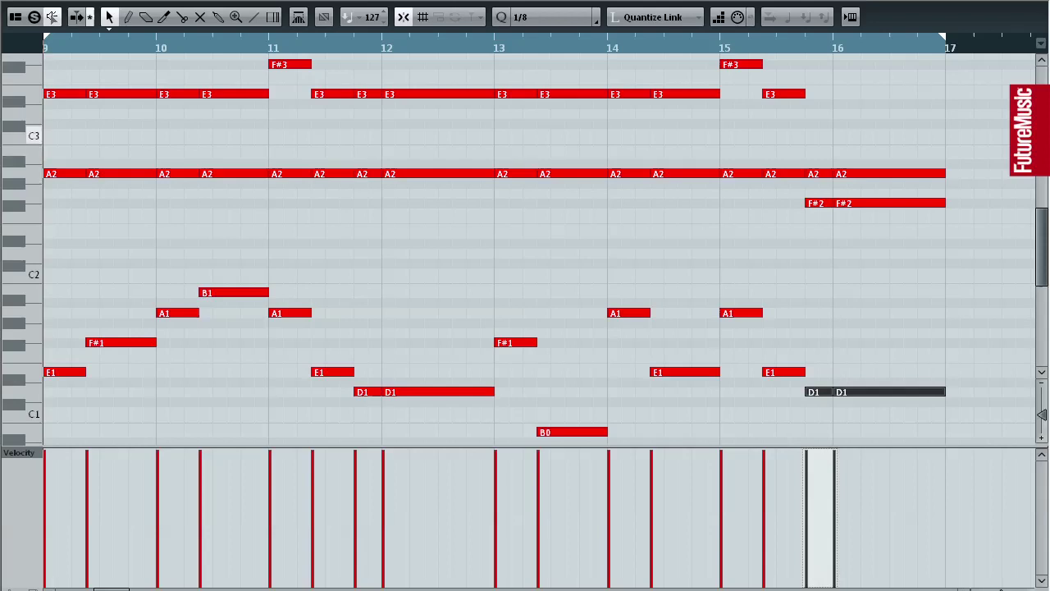
Split the A2 row at 9.4.3.0, 10.1.3.0, 10.2.1.0 and 10.3.3.0
right_click(125, 139)
left_click(207, 144)
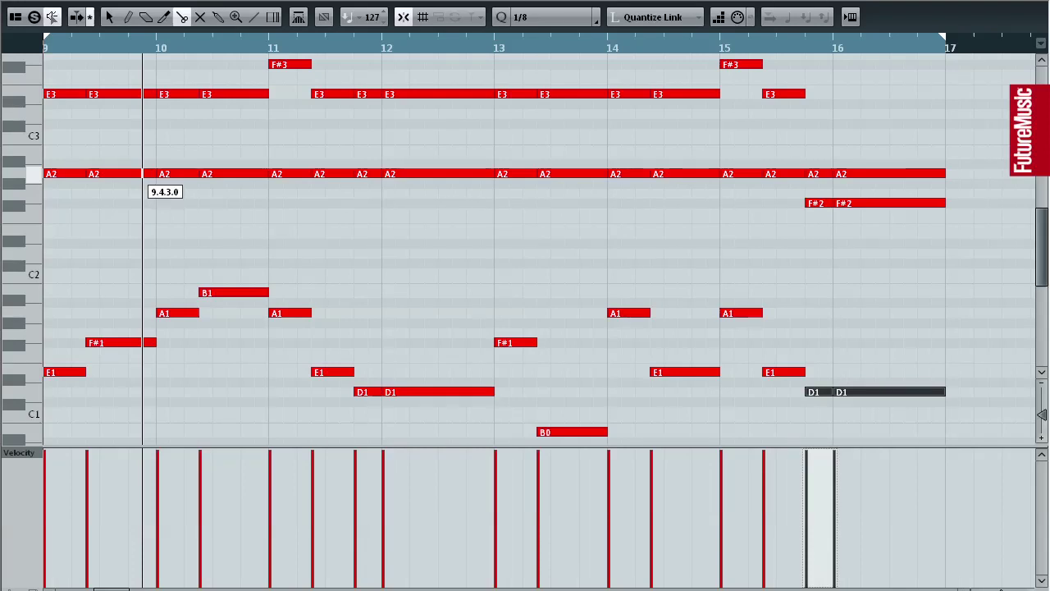
left_click(143, 173)
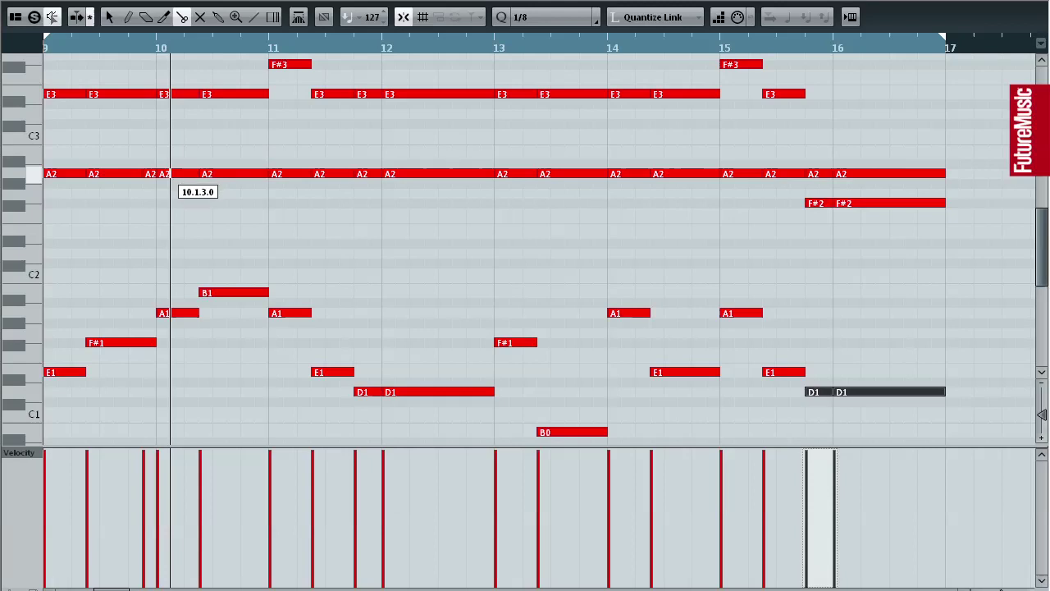
left_click(170, 173)
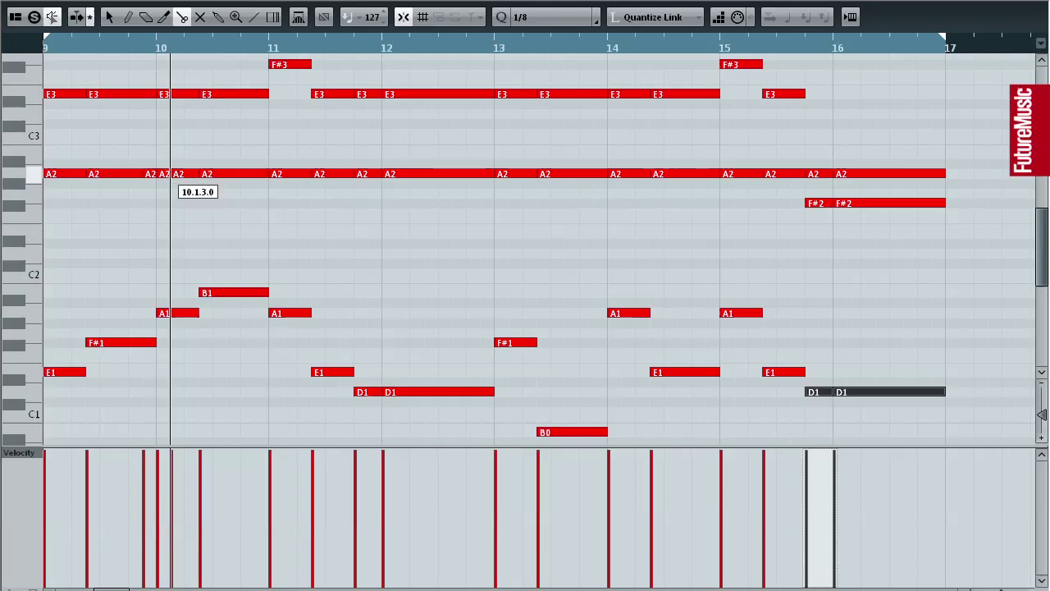
left_click(184, 173)
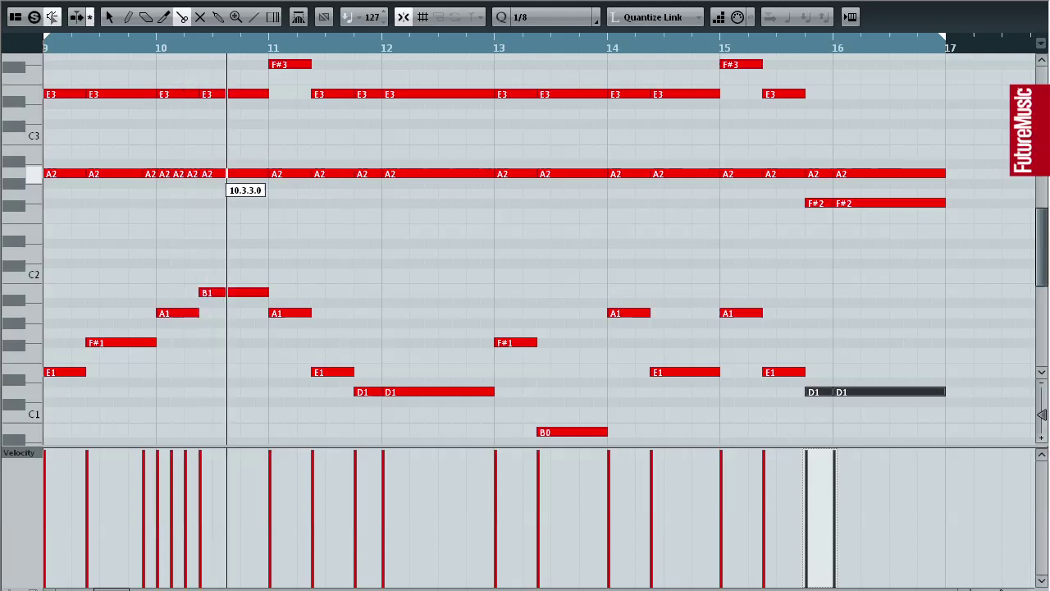
left_click(227, 173)
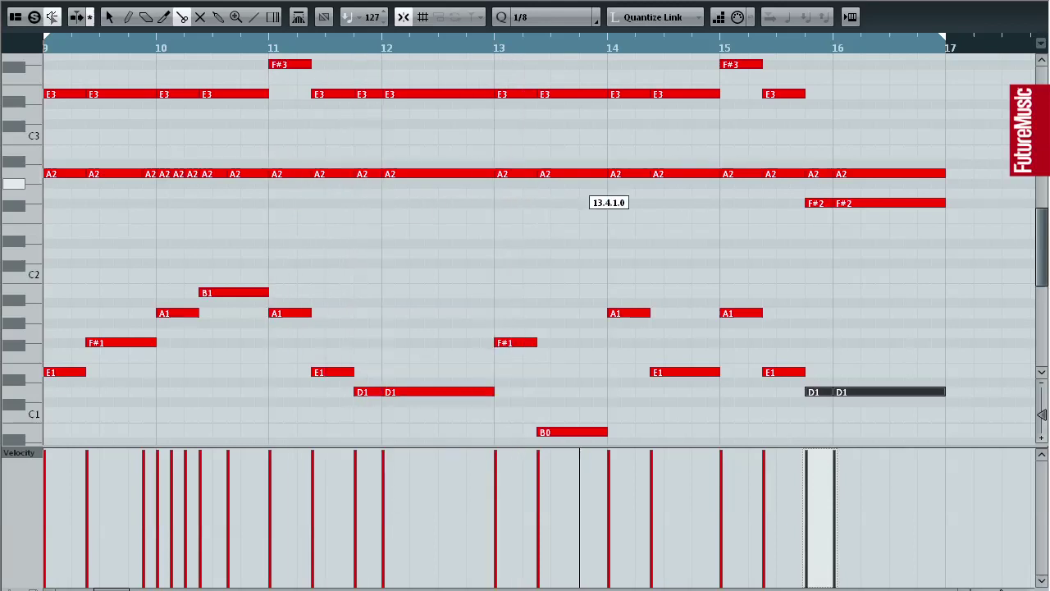
Split the A2 row at 13.4.3.0, 14.1.3.0, 14.2.1.0 and 14.3.3.0, and return to the selection tool
left_click(594, 175)
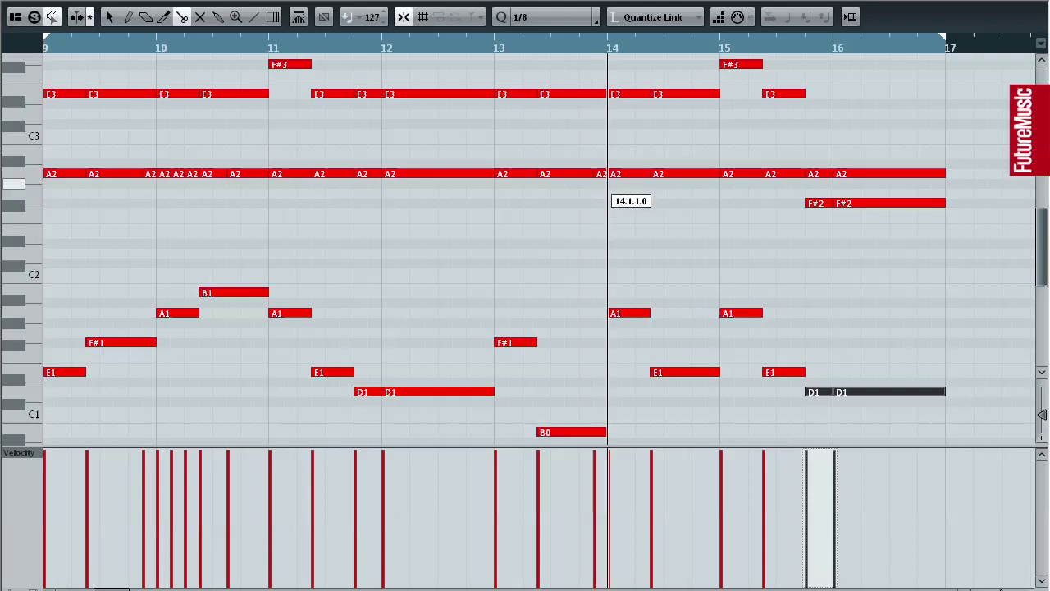
left_click(621, 173)
left_click(635, 175)
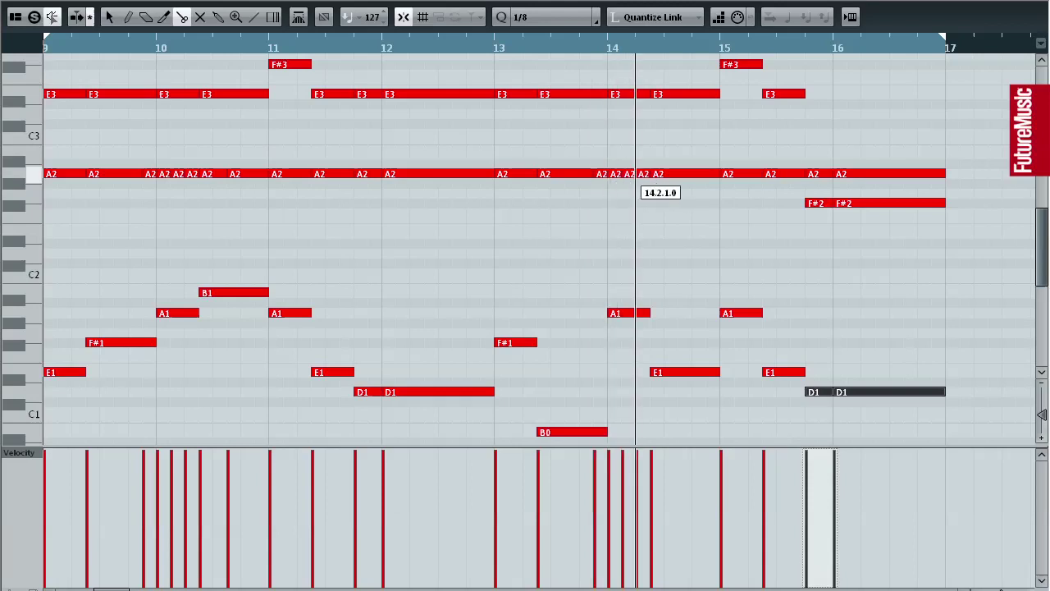
left_click(678, 173)
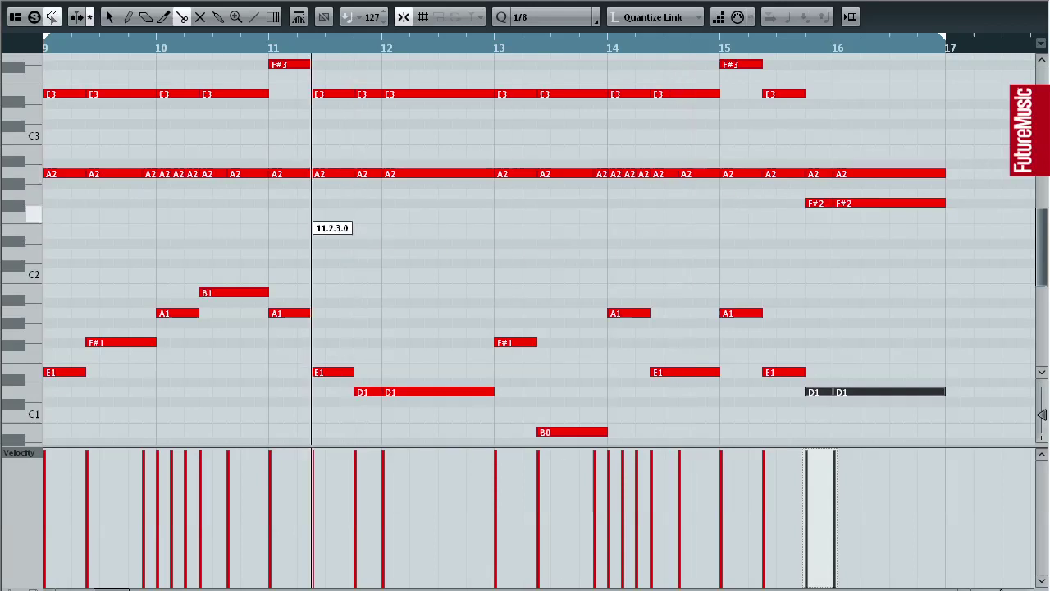
right_click(199, 189)
left_click(195, 180)
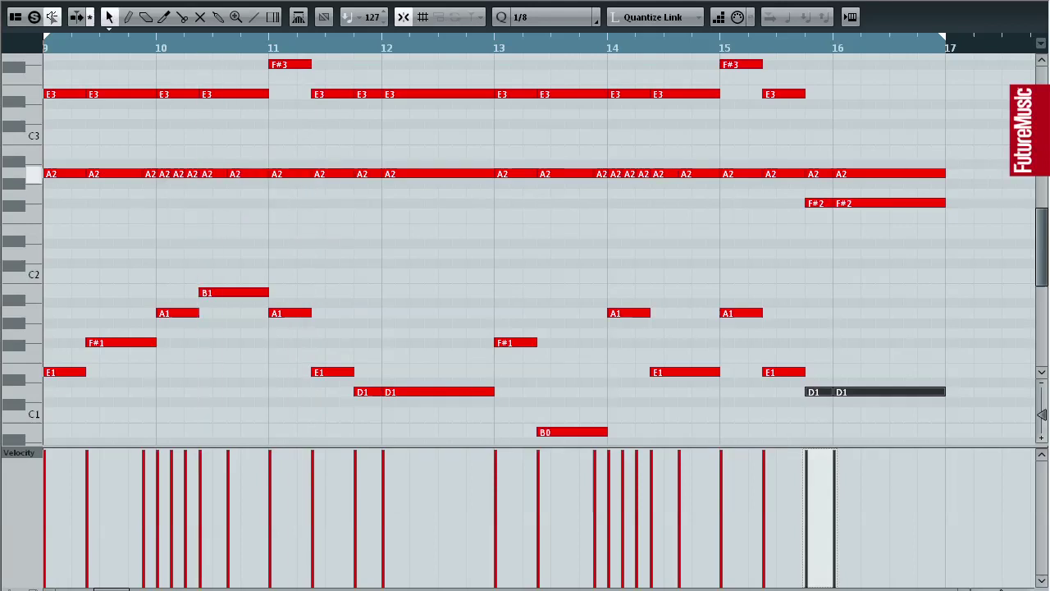
In the A2 row, lower bar 9's first and last notes to G#2 and set bar 10's first four notes to C#3, B2, C#3 and B2
left_click_drag(54, 173, 54, 183)
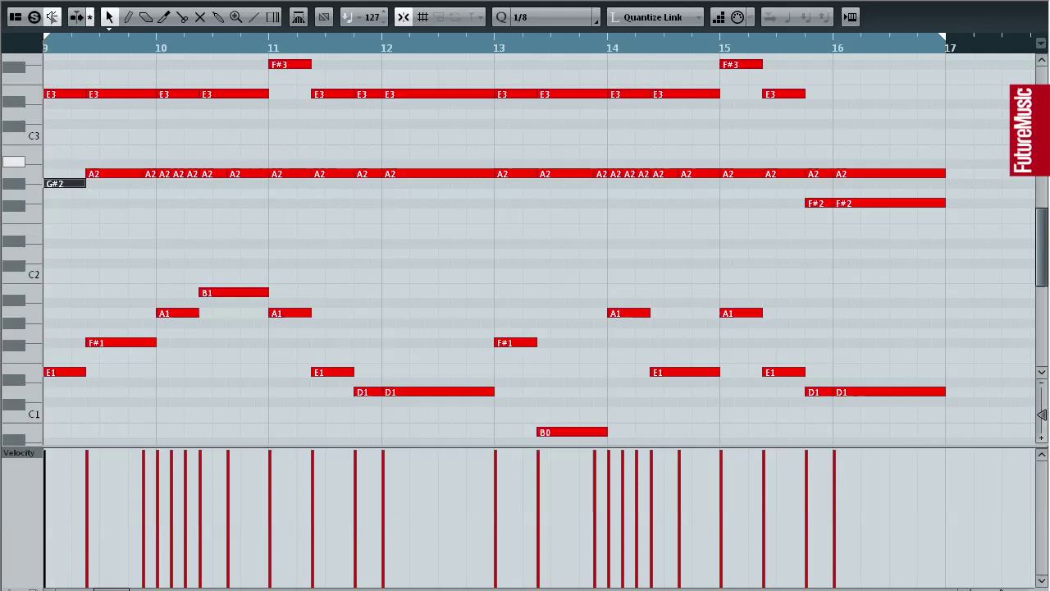
left_click_drag(151, 173, 163, 123)
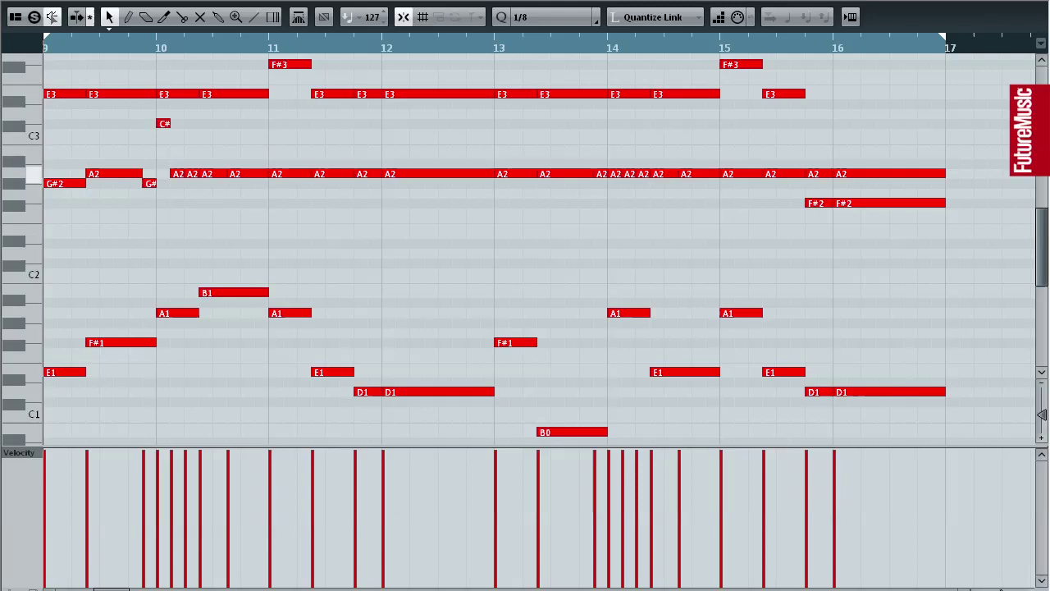
left_click_drag(192, 174, 192, 154)
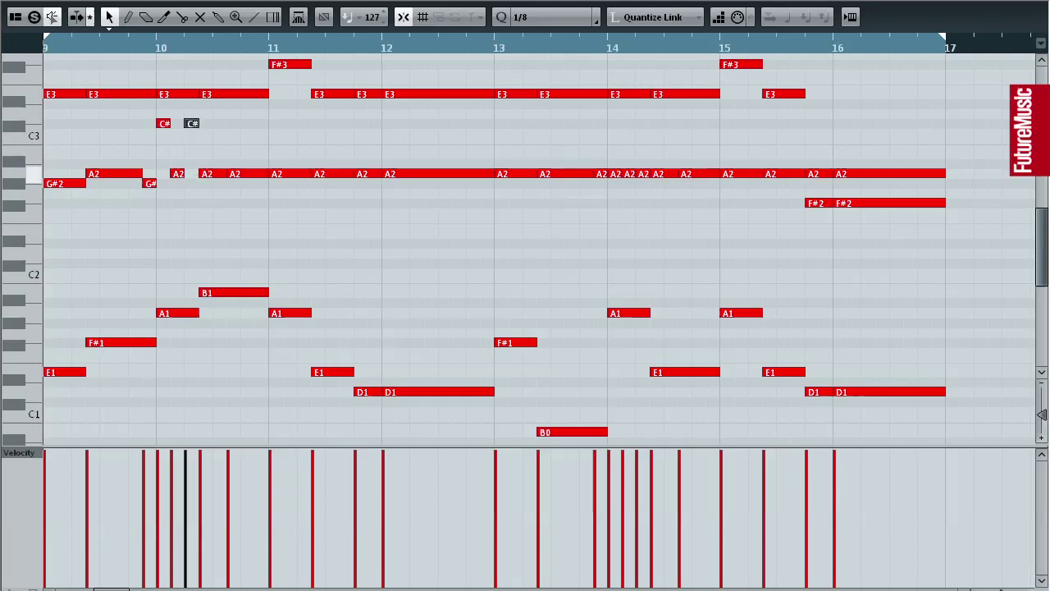
left_click_drag(190, 166, 217, 197)
left_click_drag(207, 174, 207, 163)
key("Up")
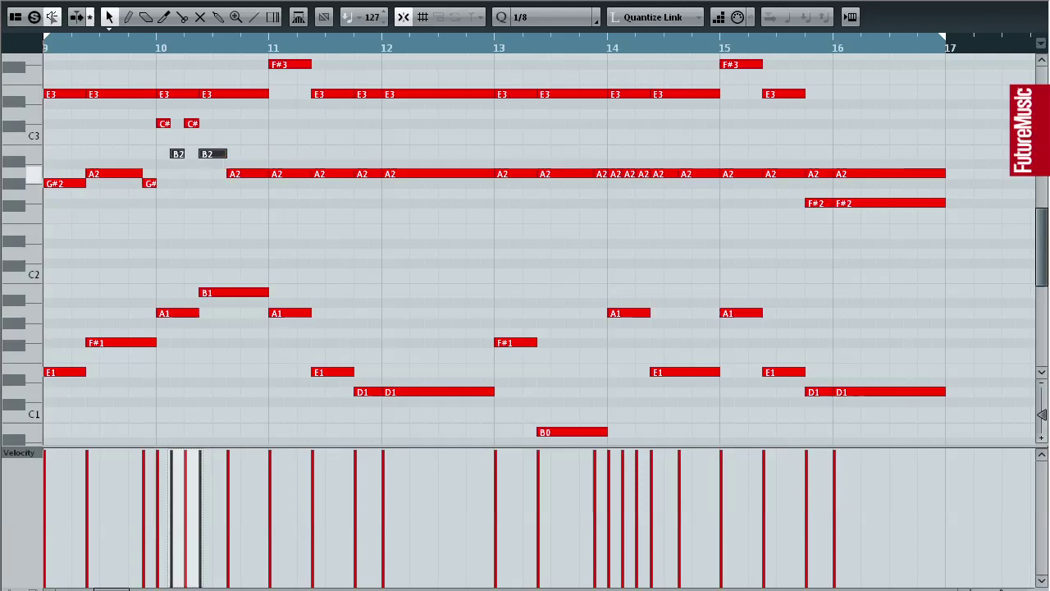
Raise the first A2 note in bar 11 to C#3 and the second to B2
left_click_drag(279, 164, 299, 194)
key("Up")
key("Up")
key("Up")
key("Up")
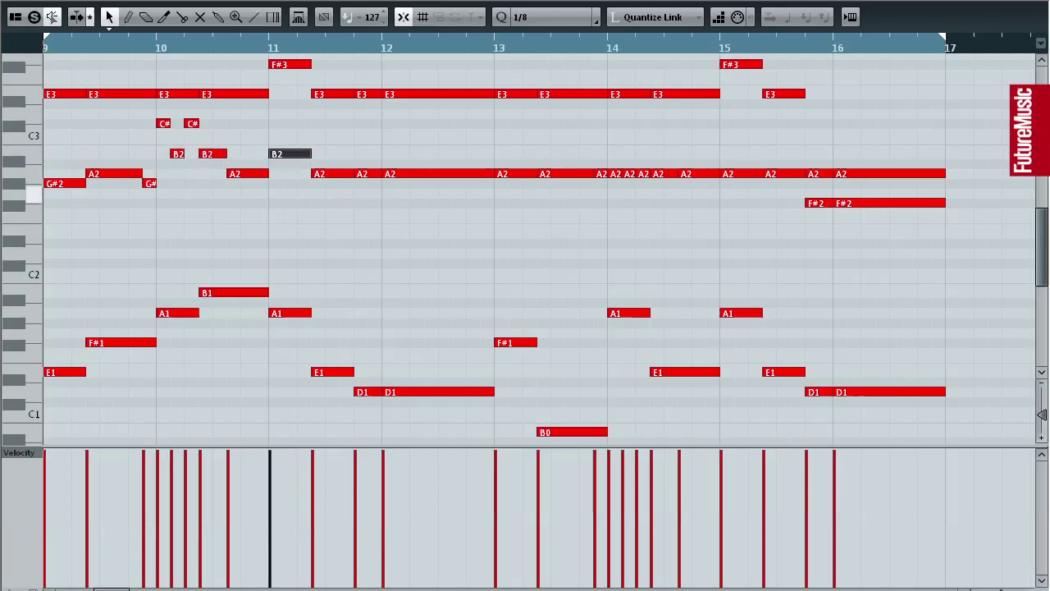
left_click_drag(321, 155, 340, 184)
key("Up")
key("Up")
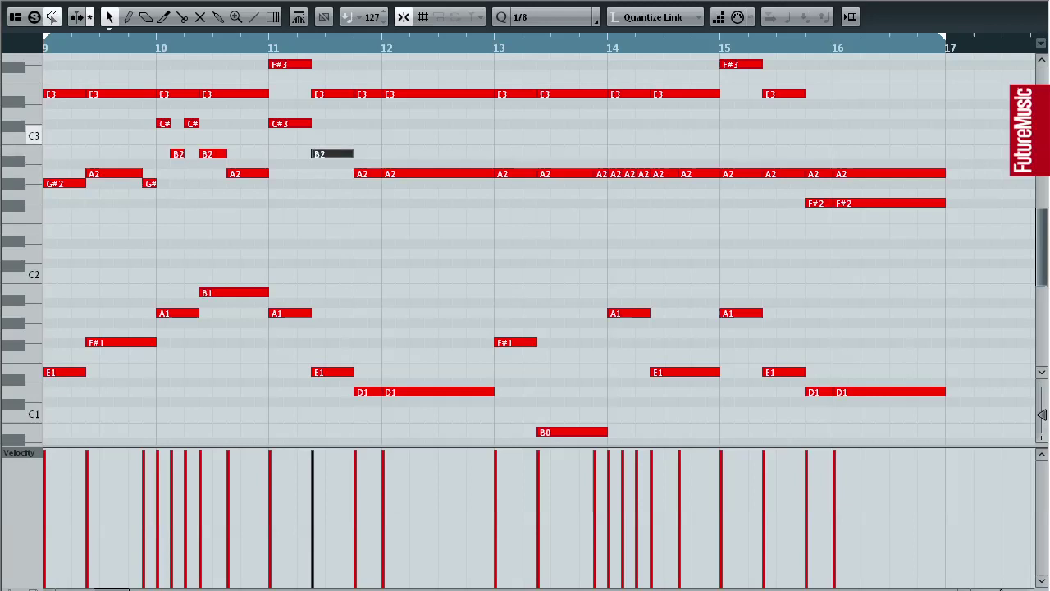
Lower the first and last A2 notes in bar 13 to G#2 and the middle one to D2
left_click_drag(509, 135, 548, 185)
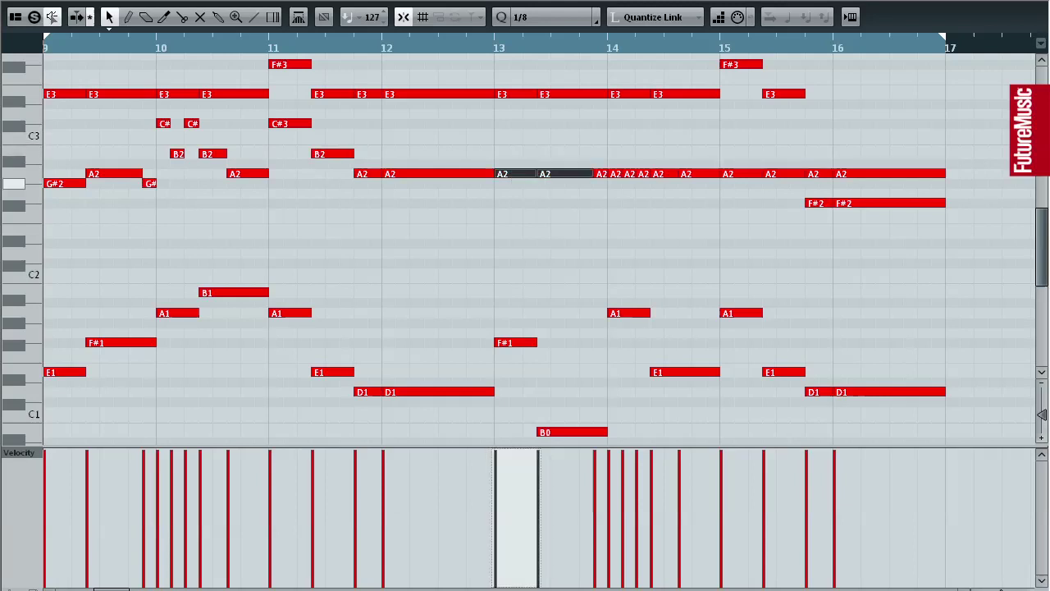
key("Down")
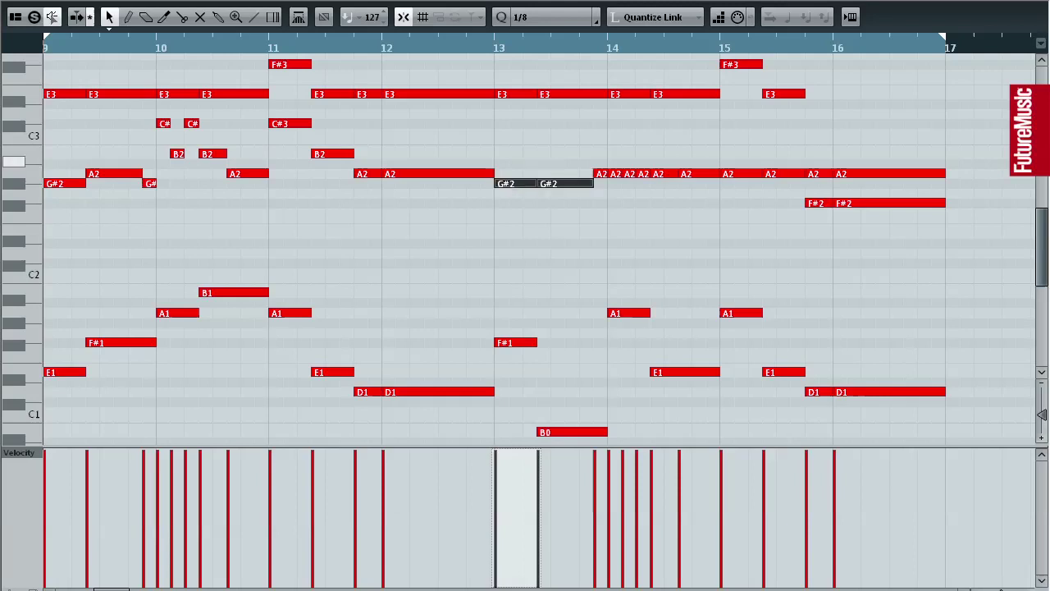
key("Right")
key("Down")
key("Left")
key("Down")
key("Down")
key("Down")
key("Down")
key("Down")
key("Down")
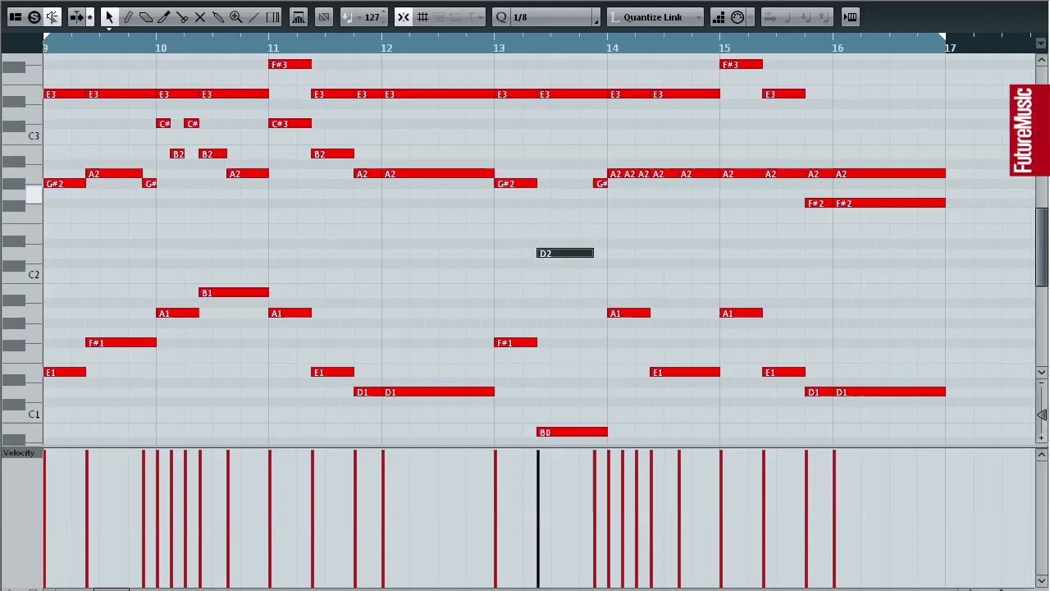
In the A2 row, raise bar 14's second note to B2, lower its fourth to G#2, and set bar 15's first two to C#3 and B2
left_click_drag(628, 173, 629, 153)
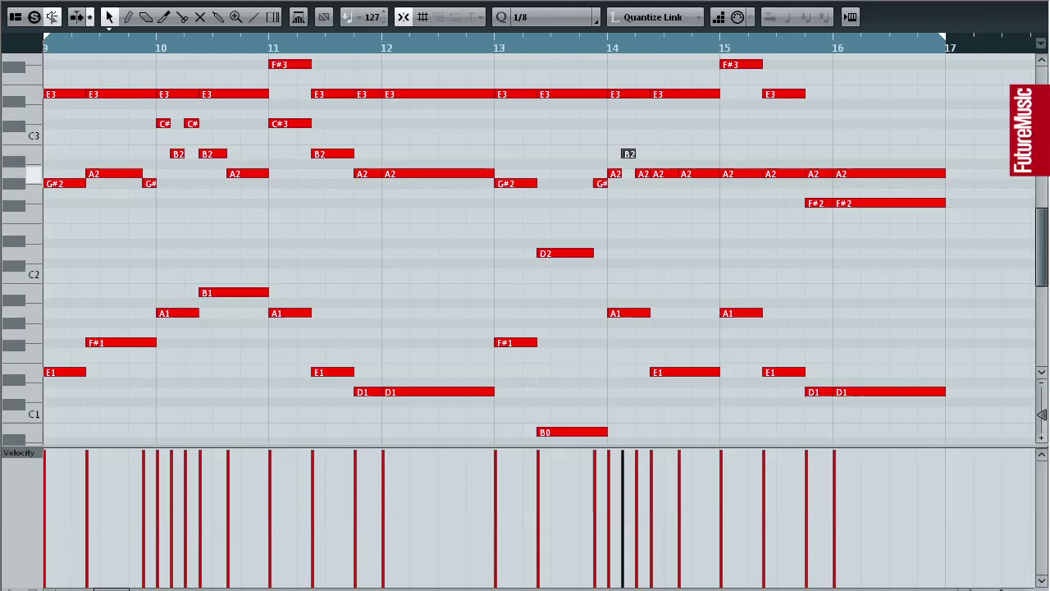
left_click_drag(665, 173, 665, 183)
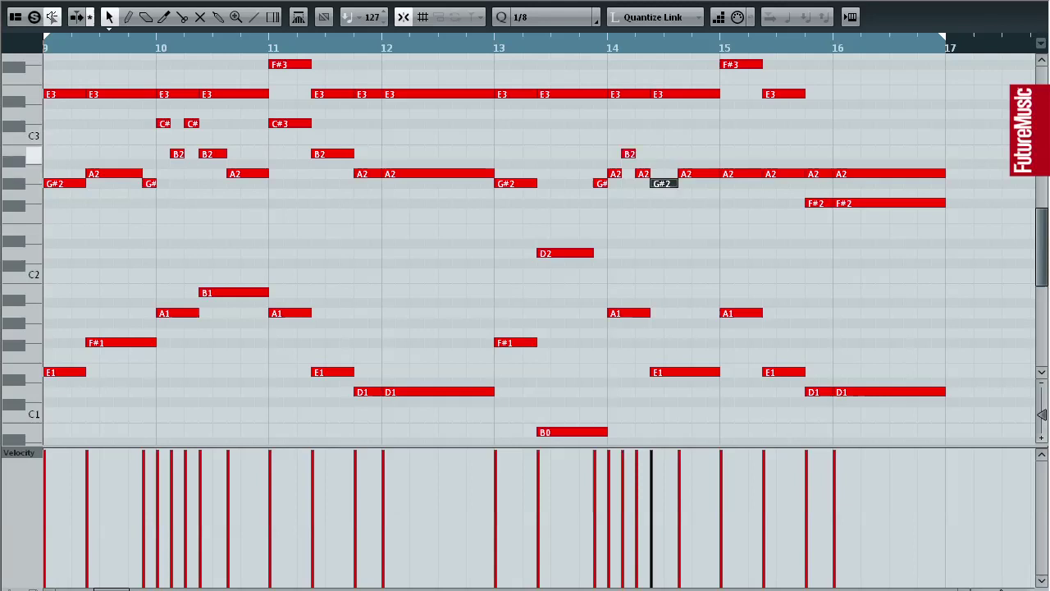
left_click_drag(742, 173, 742, 123)
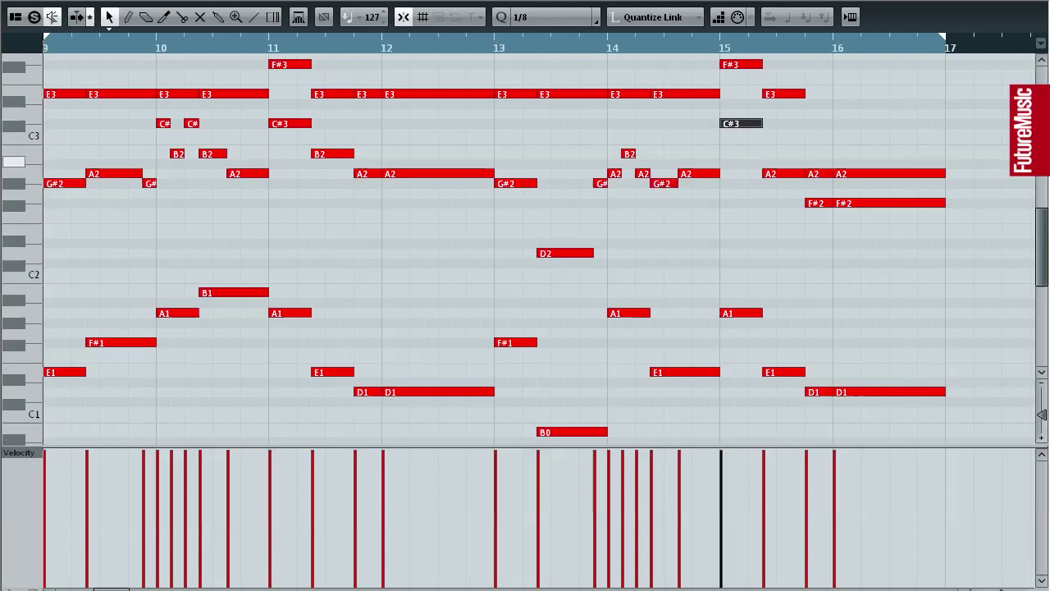
mouse_move(783, 173)
left_mouse_down()
mouse_move(784, 134)
mouse_move(784, 154)
left_mouse_up()
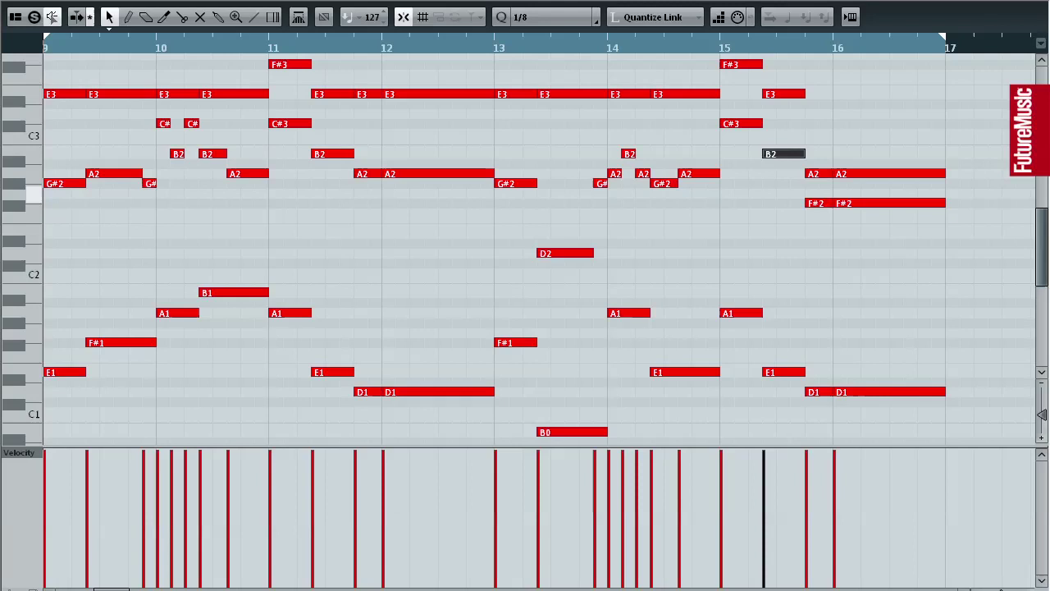
key("space")
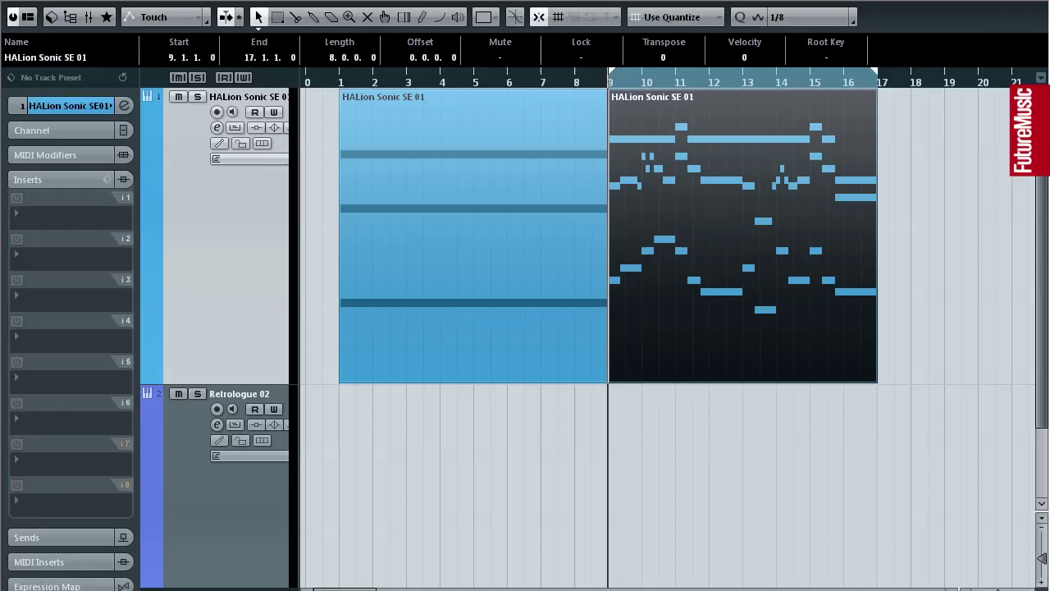
Move both HALion Sonic SE 01 parts to the Retrologue 02 track and open that track's Retrologue synth
left_click_drag(816, 462, 565, 393)
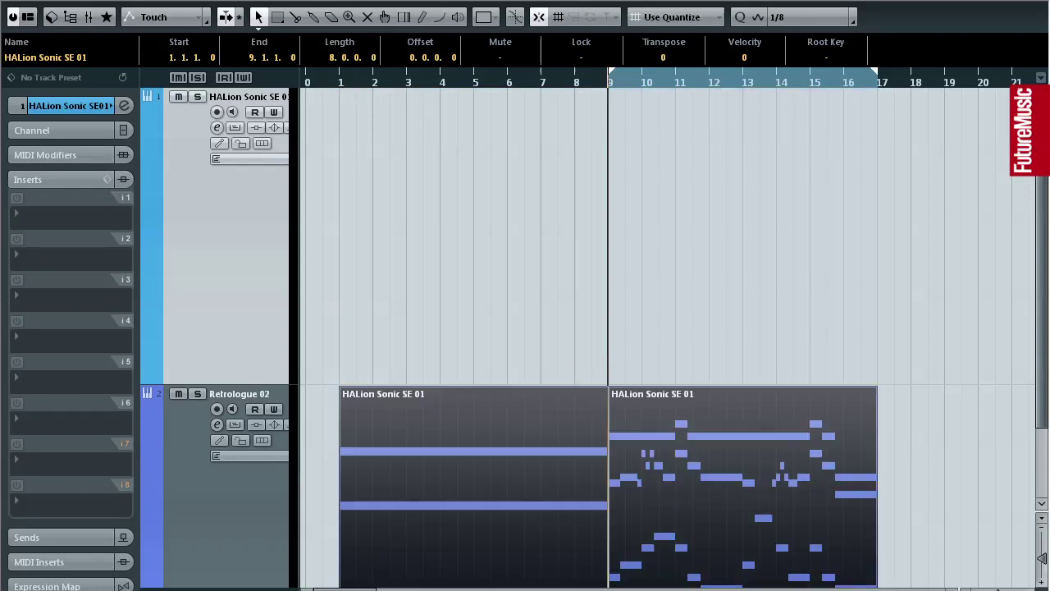
left_click(564, 329)
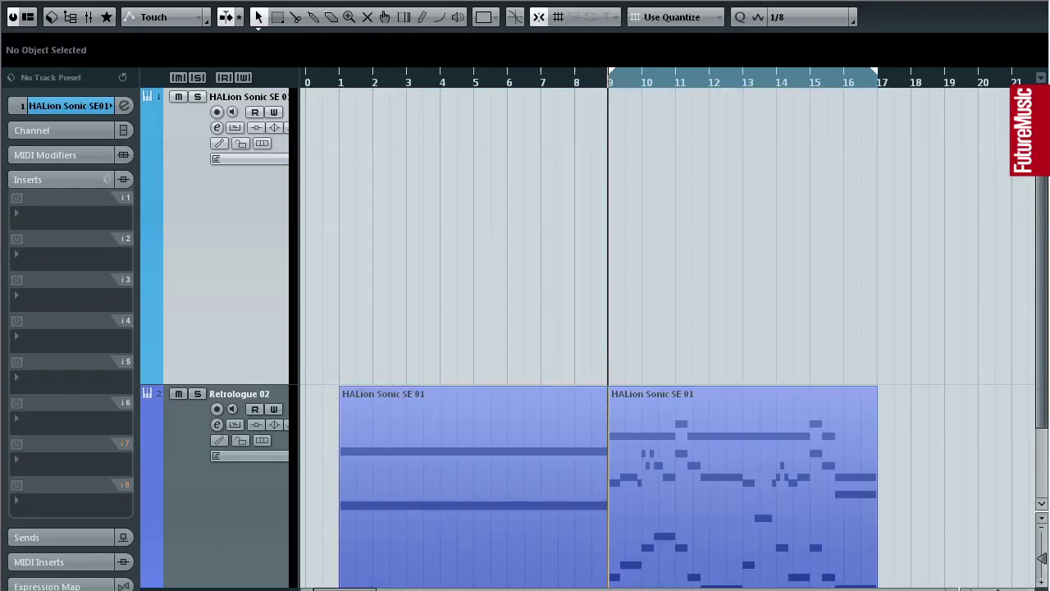
left_click(238, 493)
double_click(267, 511)
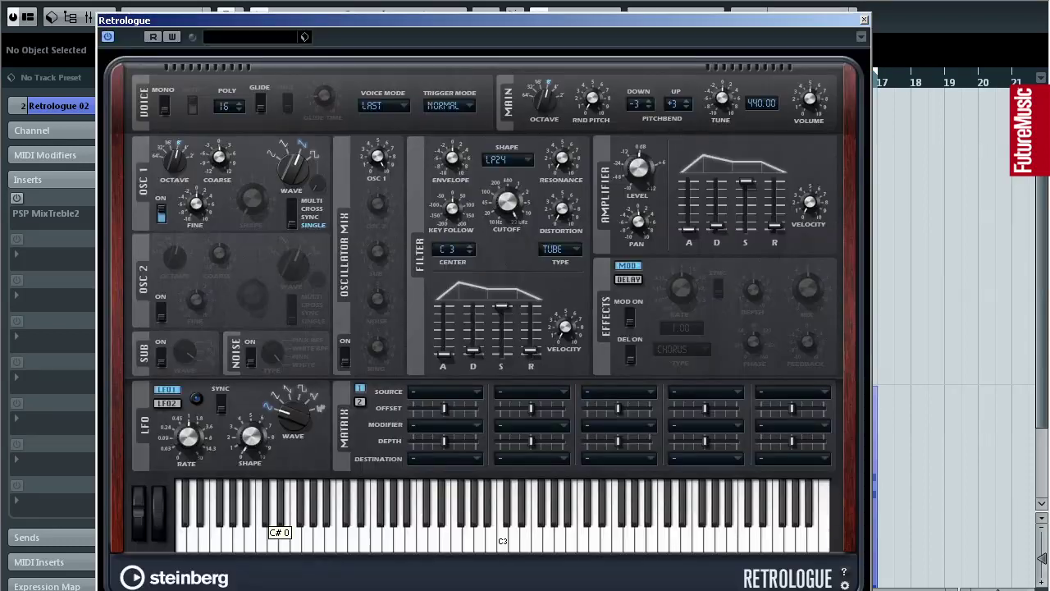
Hide the track Inspector and start cycled playback between bars 9 and 17
key("alt+i")
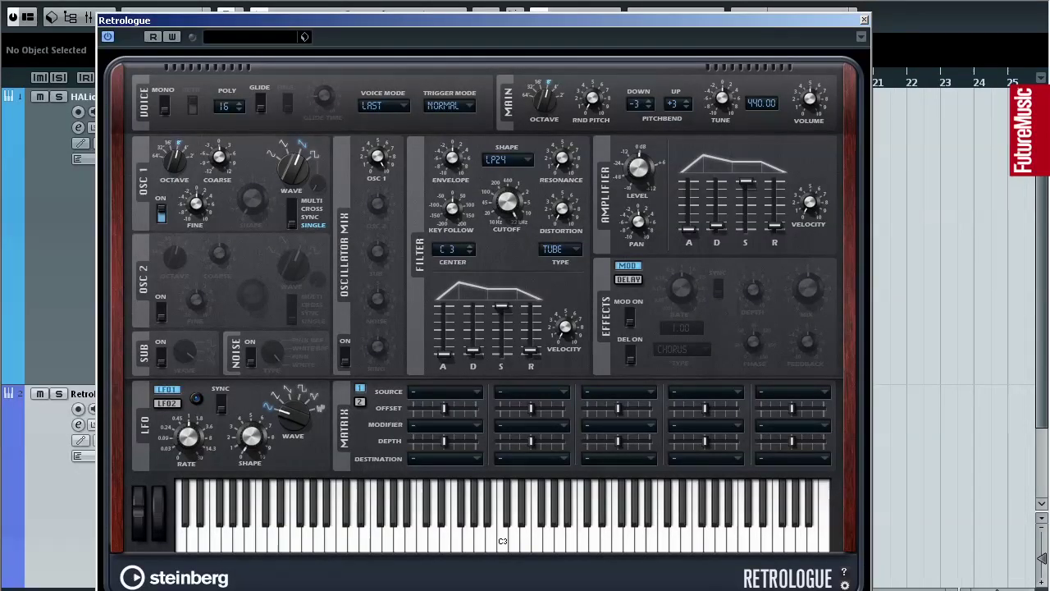
key("F2")
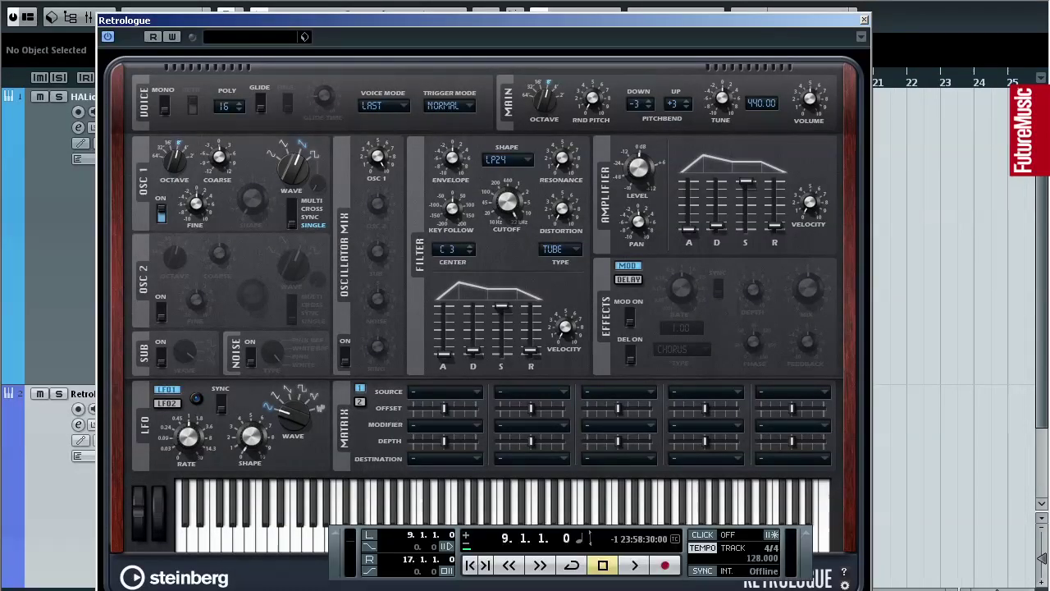
key("KP_Divide")
key("space")
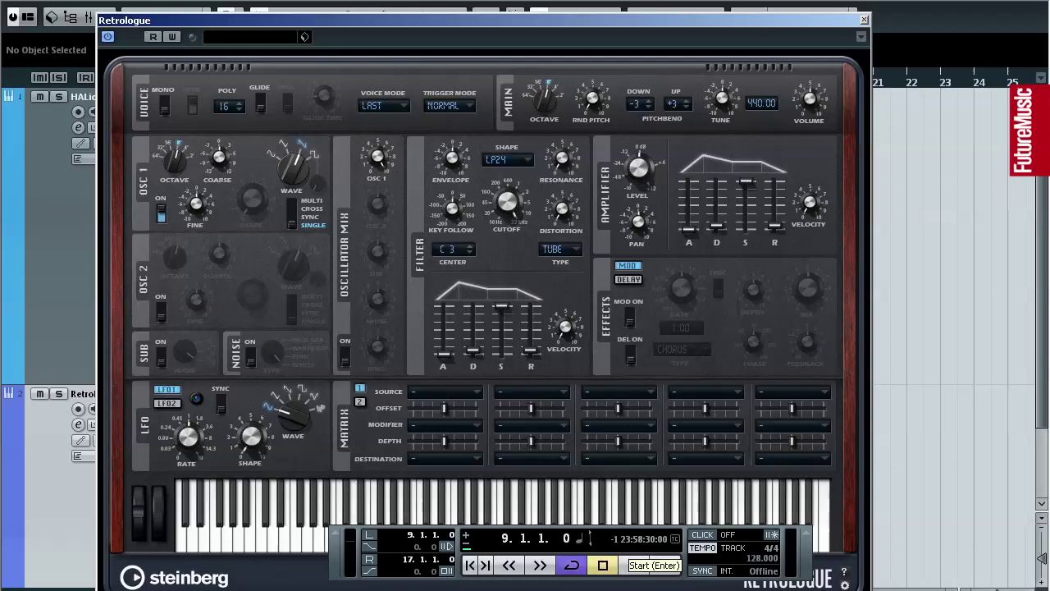
key("F2")
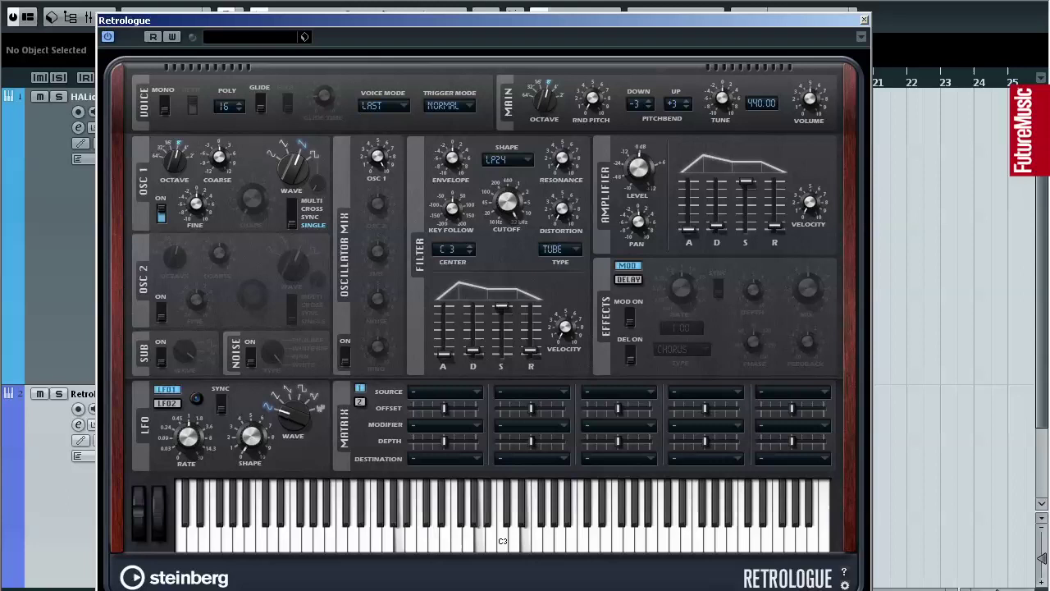
Set oscillator 1 to Multi with 5 oscillators, adjusting its detune along with the main volume and random pitch
left_click_drag(811, 87, 808, 109)
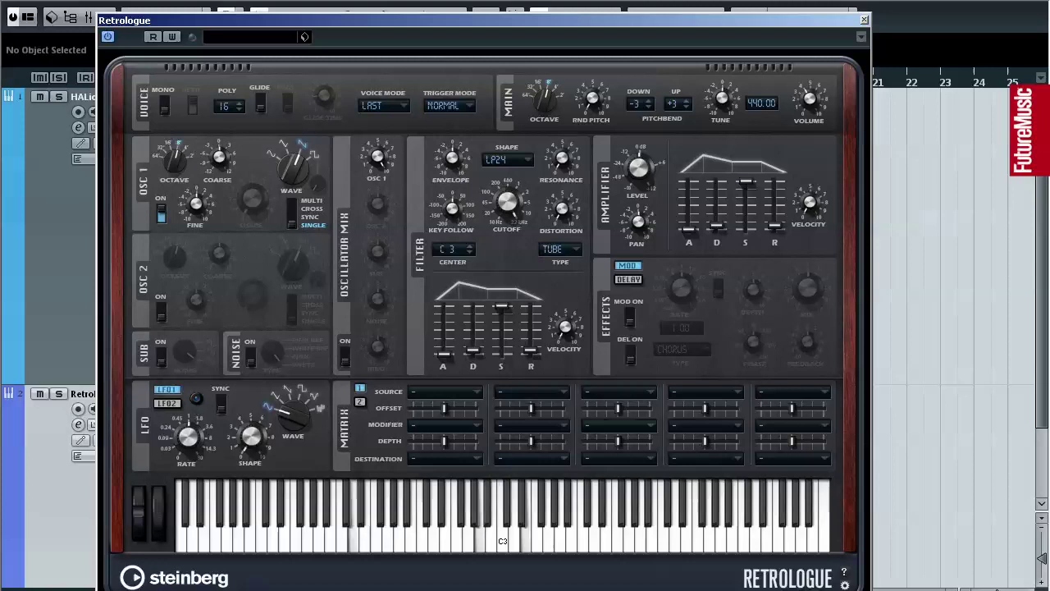
left_click(291, 215)
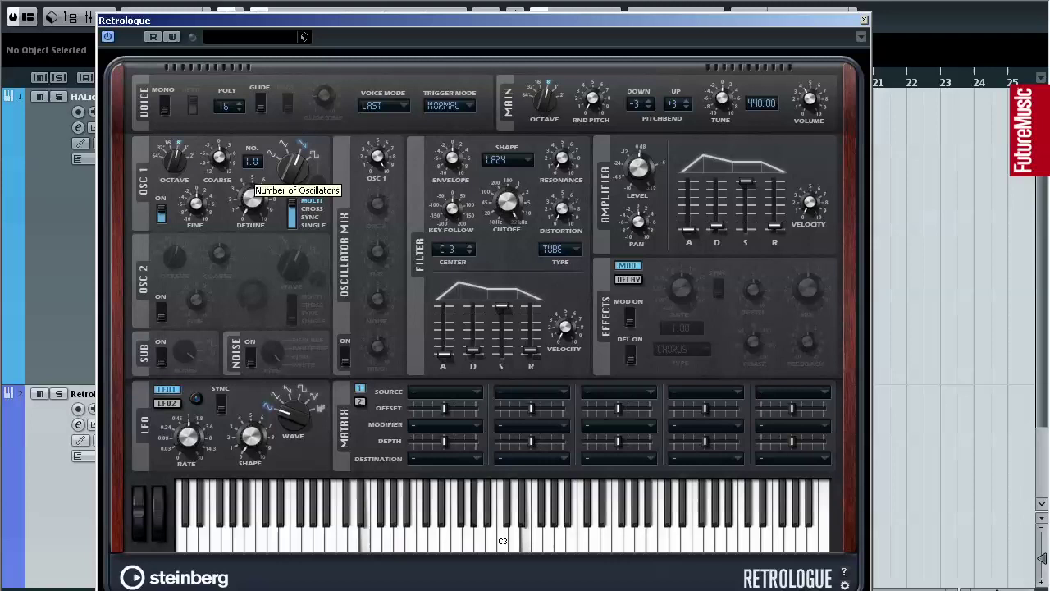
left_click_drag(253, 164, 253, 130)
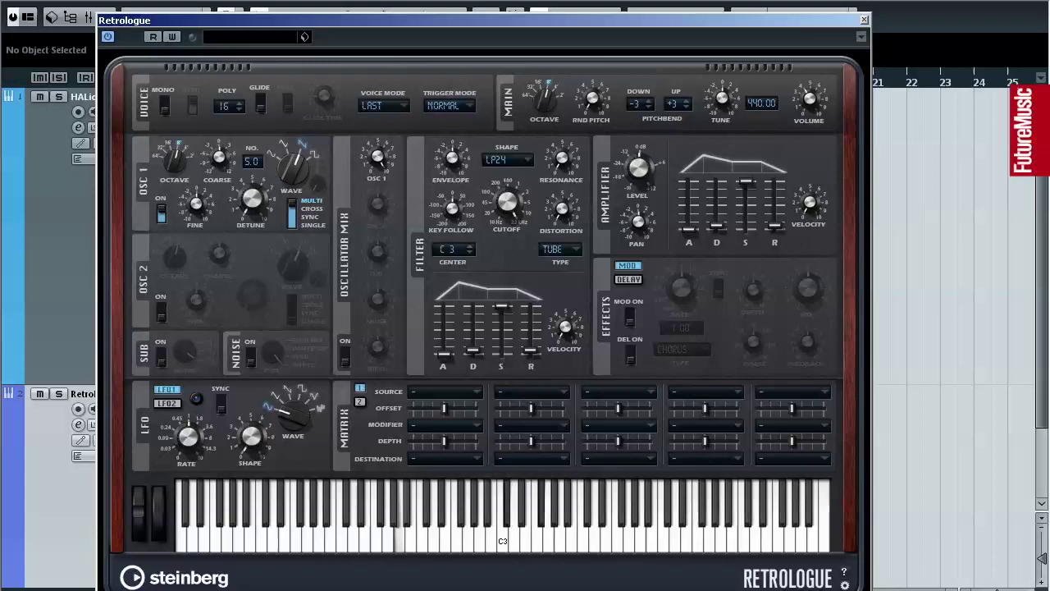
left_click_drag(593, 98, 593, 95)
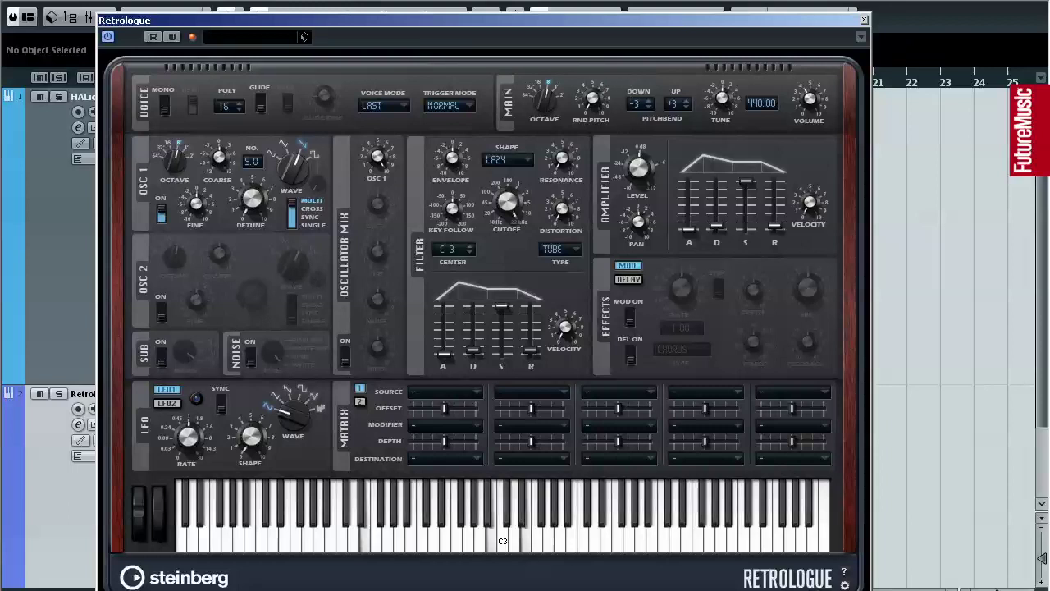
left_click_drag(253, 200, 253, 192)
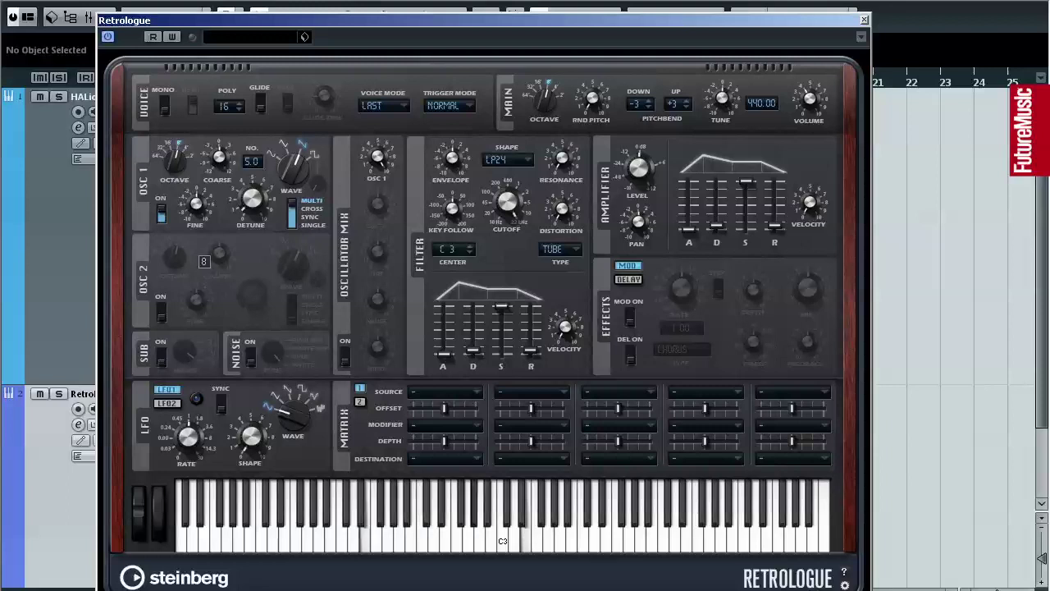
Switch on oscillator 2, choose the square wave and adjust its pulse shape
left_click(161, 314)
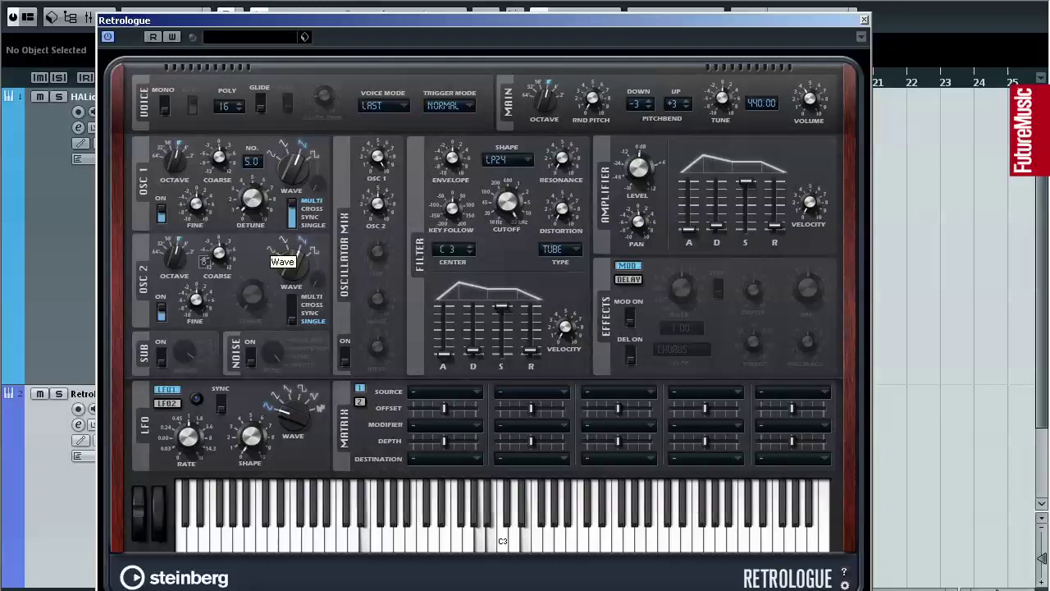
left_click_drag(297, 292, 314, 282)
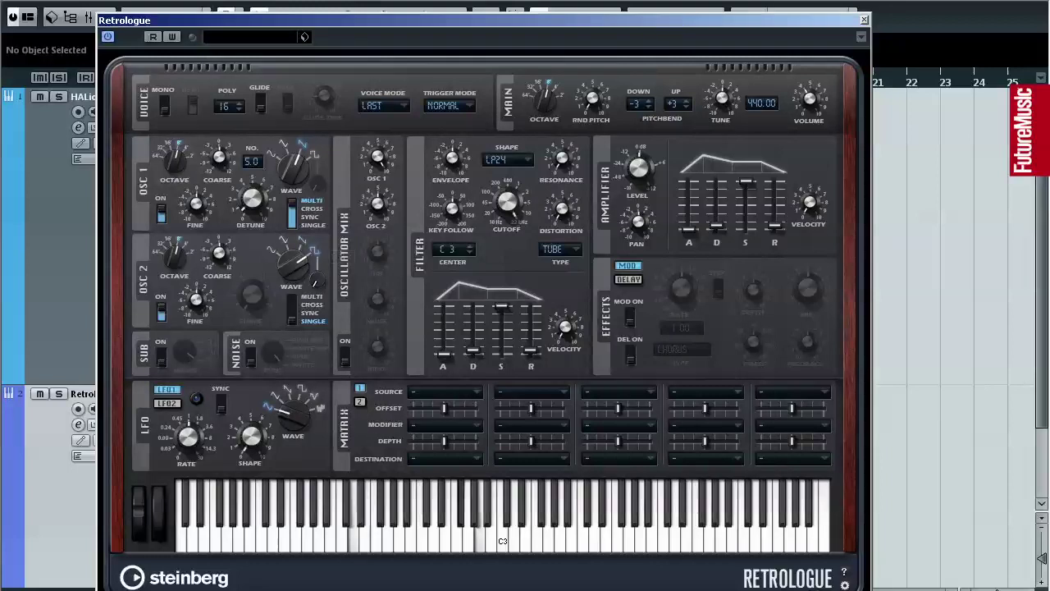
mouse_move(344, 212)
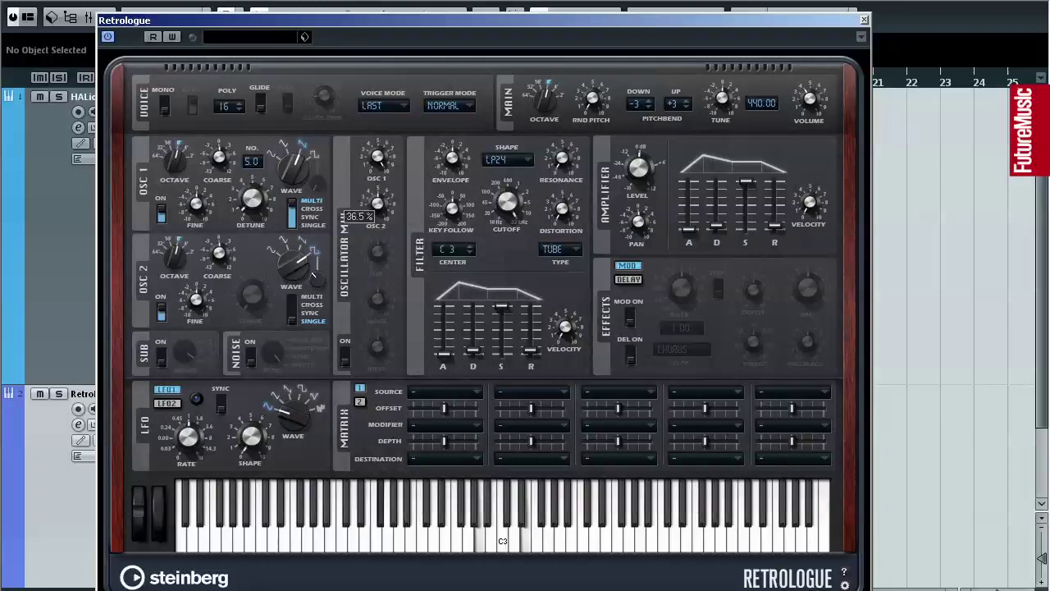
left_click_drag(344, 212, 361, 168)
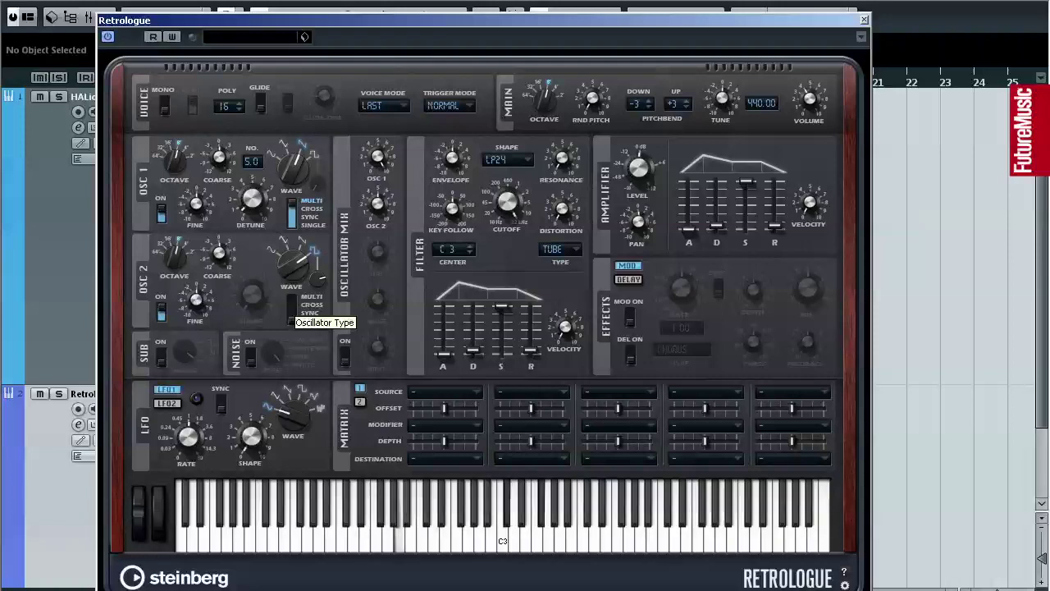
Set oscillator 2 to Multi with 5 oscillators and adjust its detune
left_click(292, 310)
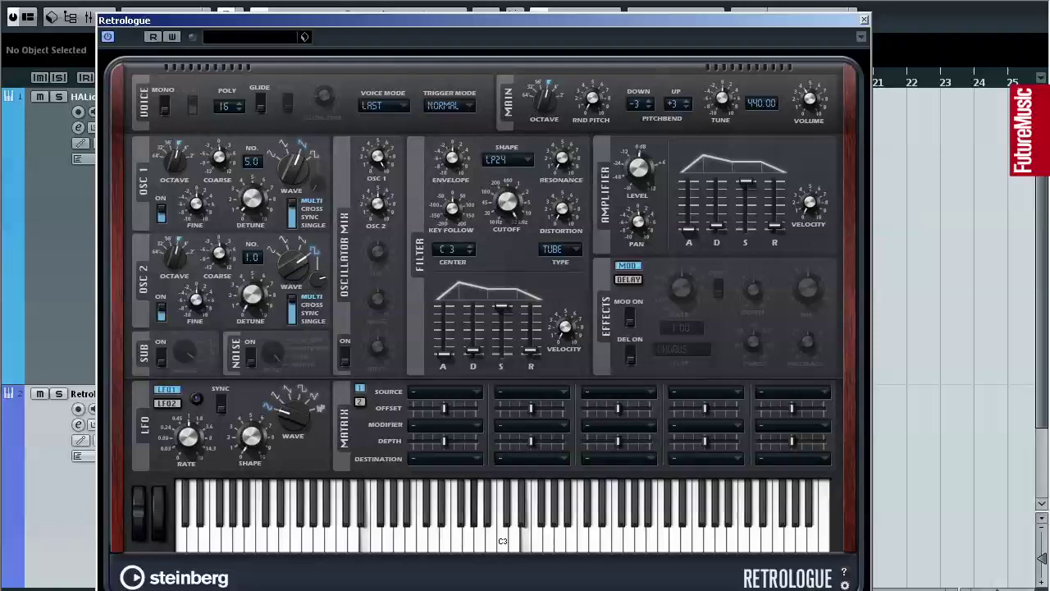
left_click_drag(251, 257, 252, 239)
left_click_drag(253, 294, 253, 291)
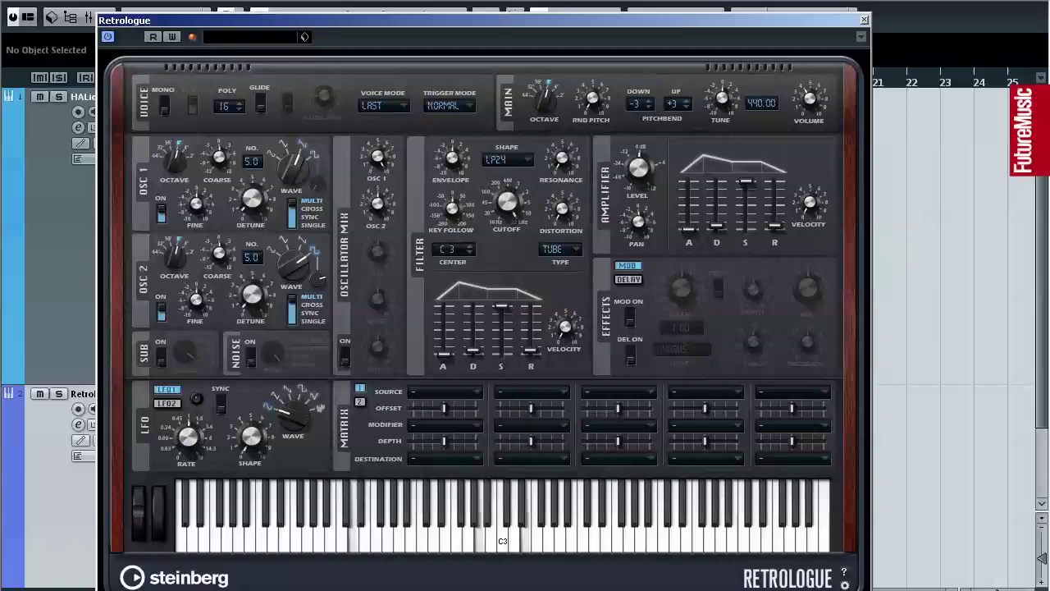
In the first modulation matrix slot, route LFO 1 to Cutoff with a depth of 35.1
left_click(472, 393)
left_click(468, 431)
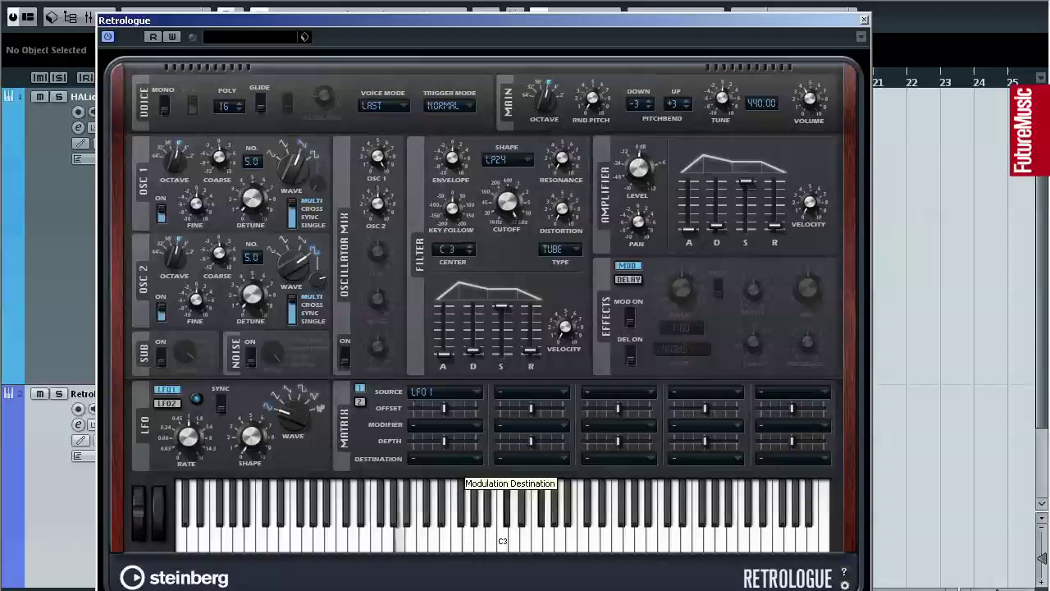
left_click(447, 458)
left_click(443, 329)
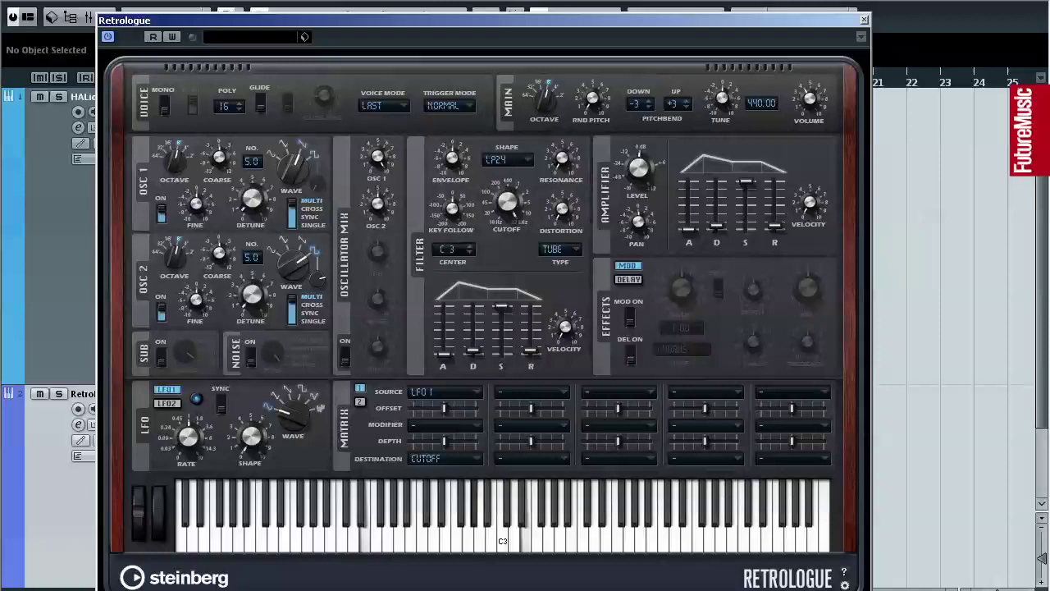
left_click_drag(444, 441, 456, 441)
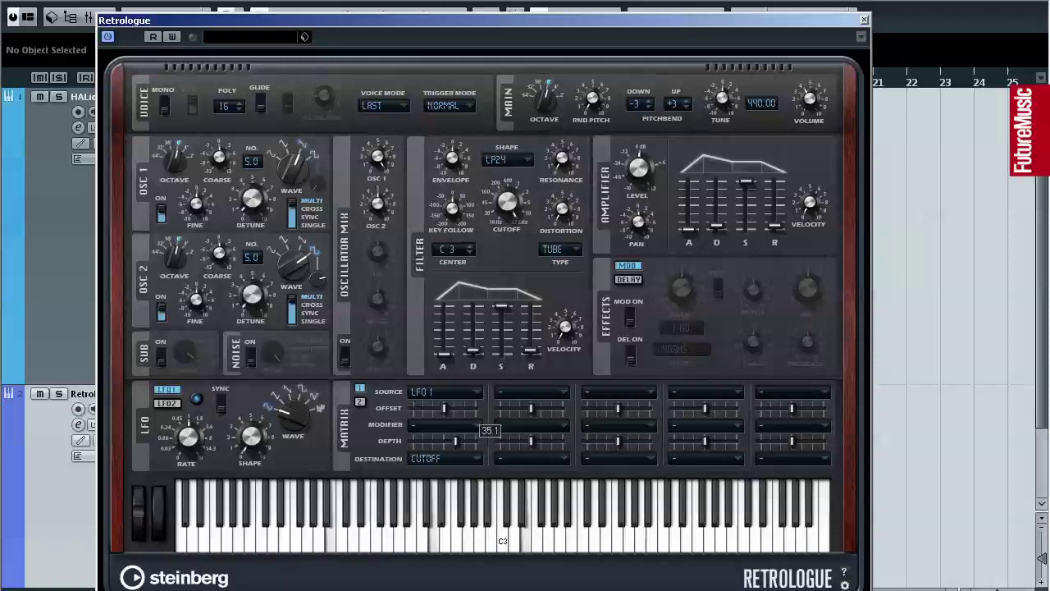
left_click_drag(455, 440, 455, 441)
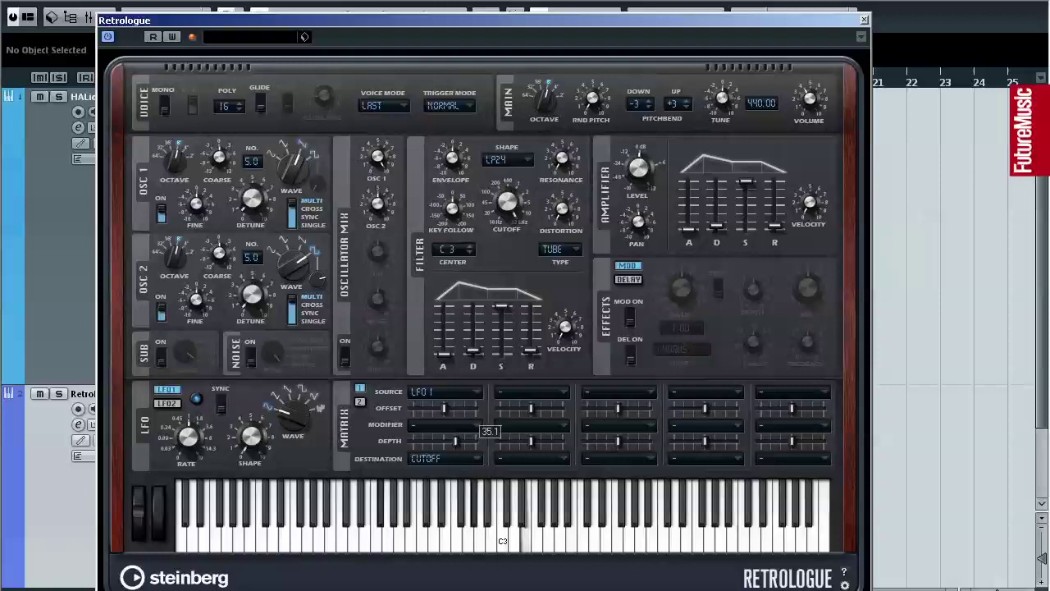
Turn on tempo sync for LFO 1 at a 1/8 rate and adjust the filter cutoff
left_click(221, 404)
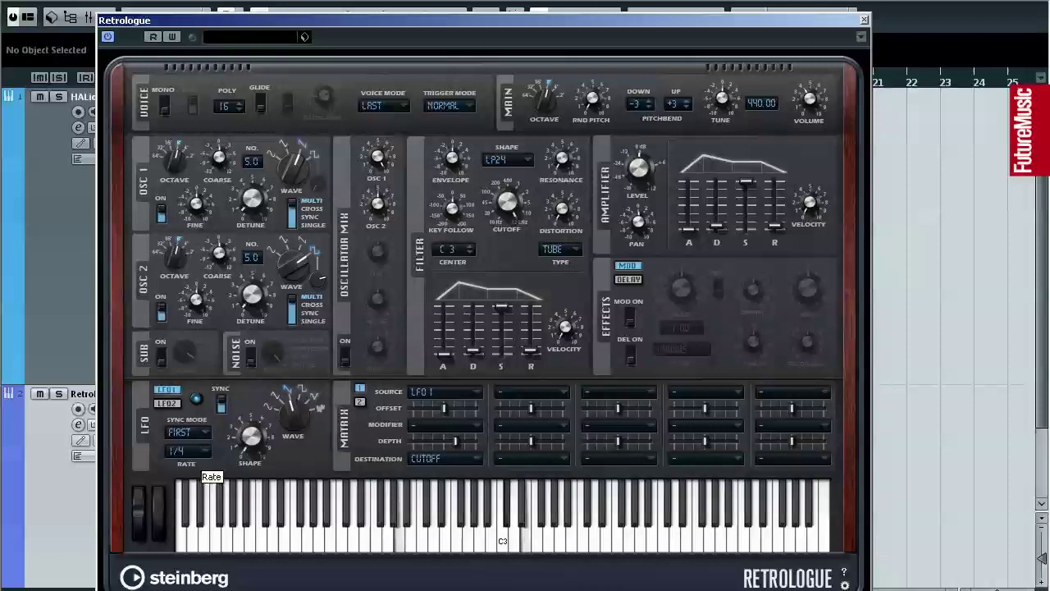
left_click(190, 450)
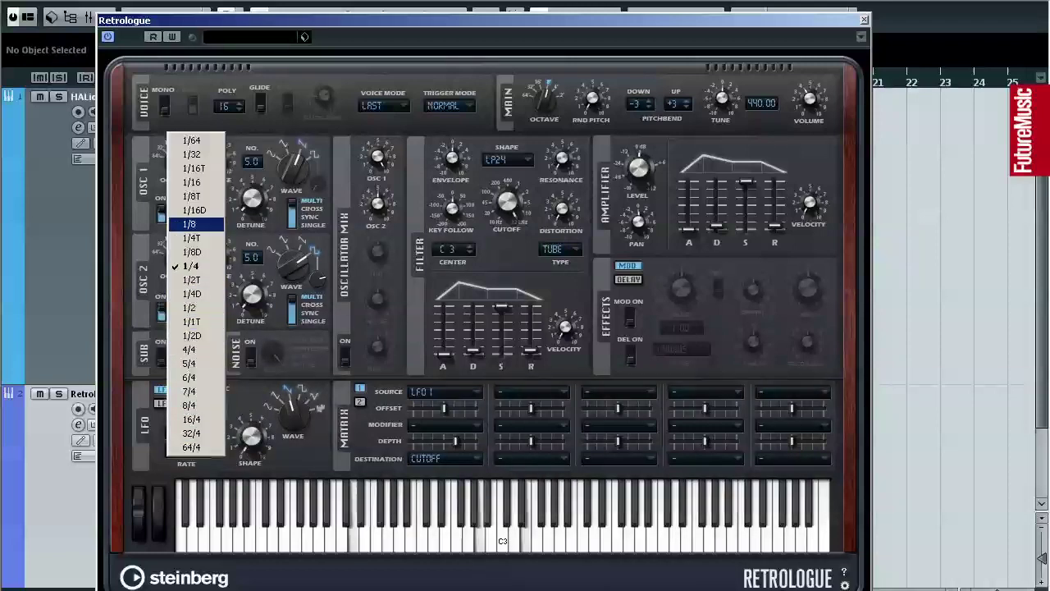
left_click(190, 223)
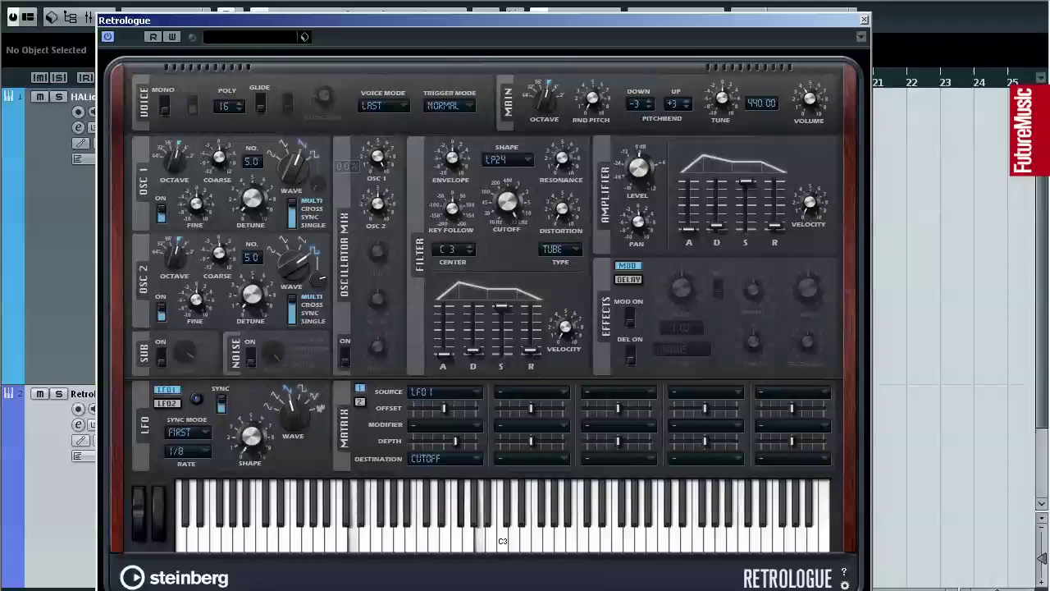
left_click_drag(508, 201, 508, 244)
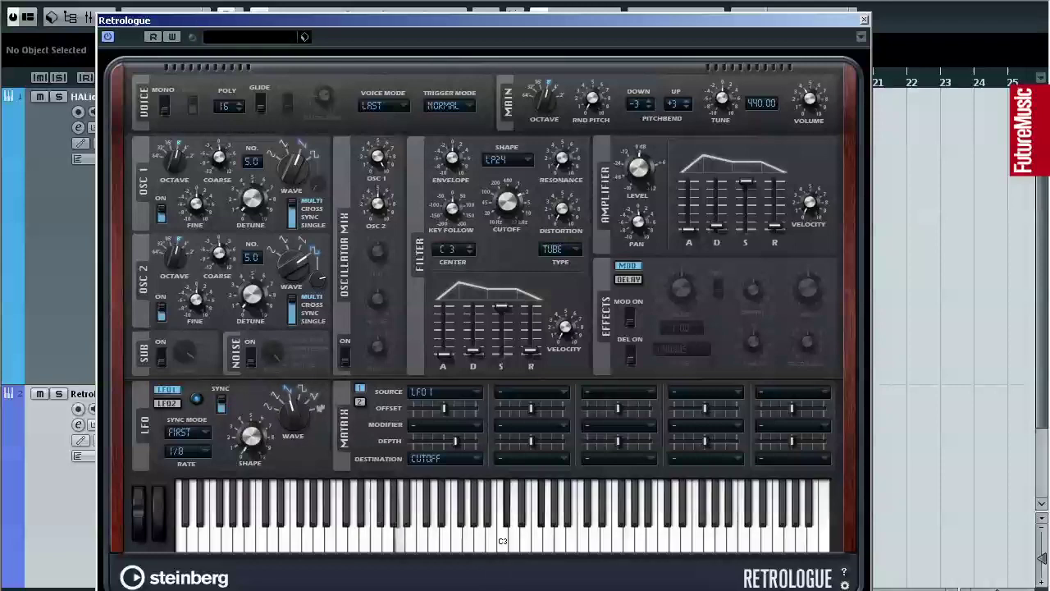
In the second modulation matrix slot, route LFO 1 to Resonance
mouse_move(378, 347)
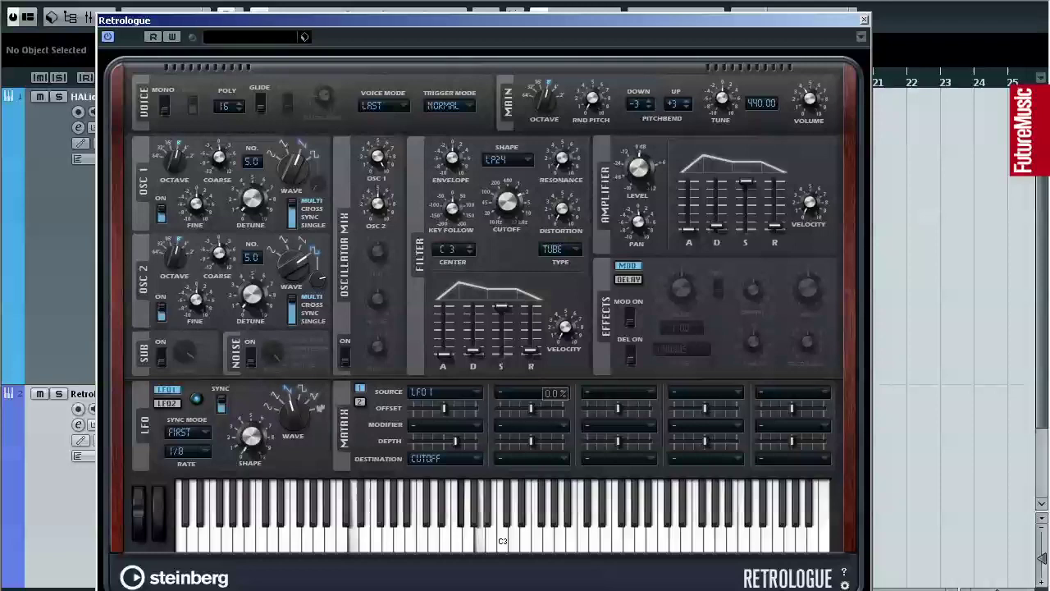
left_click(532, 393)
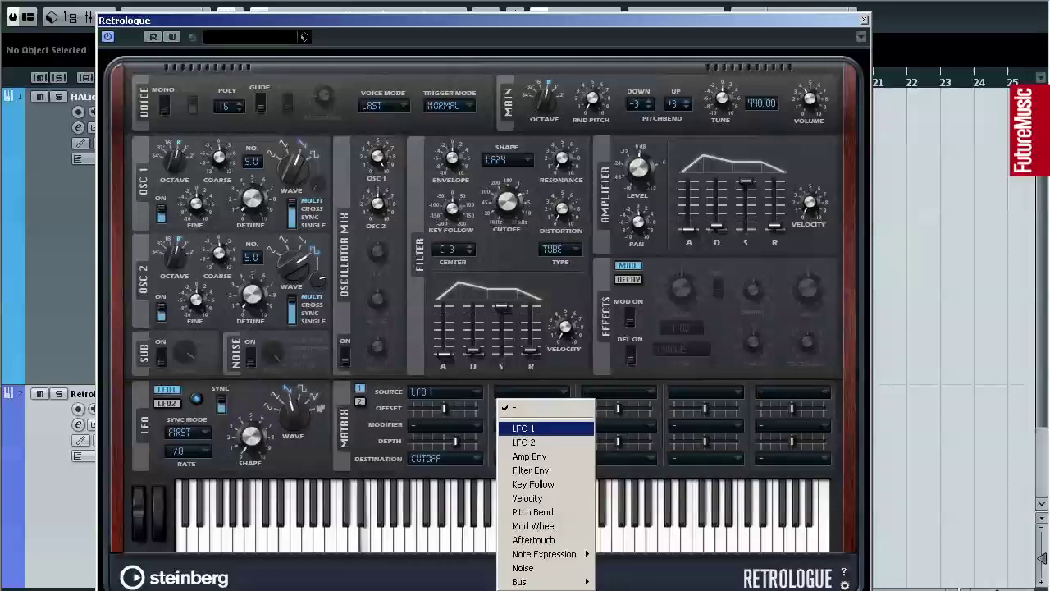
left_click(534, 427)
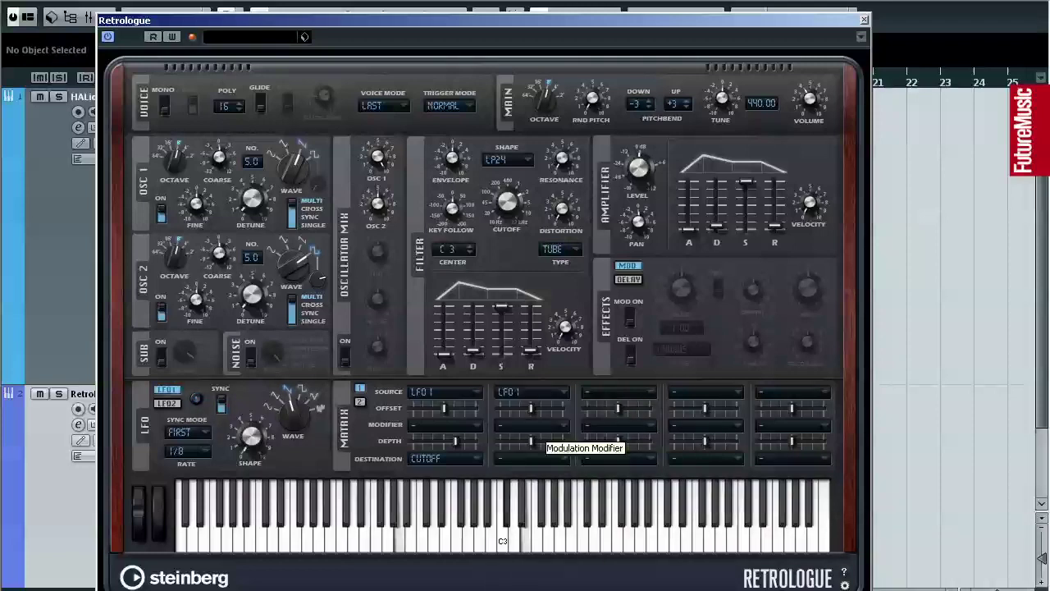
left_click(531, 458)
left_click(525, 341)
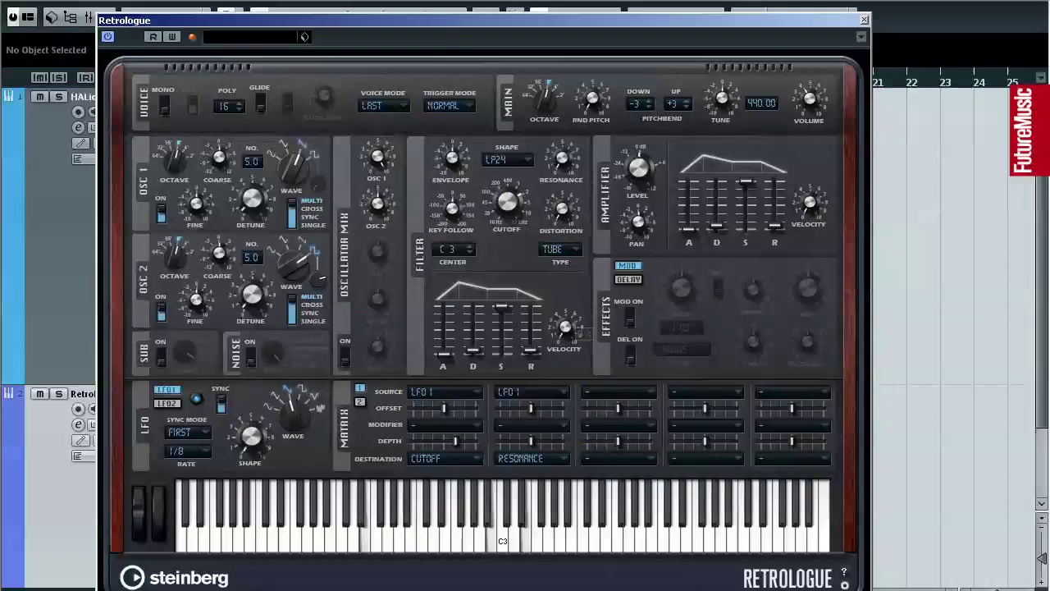
Raise the LFO 1 to Resonance depth in the second matrix slot, and adjust the filter's distortion and cutoff
mouse_move(532, 442)
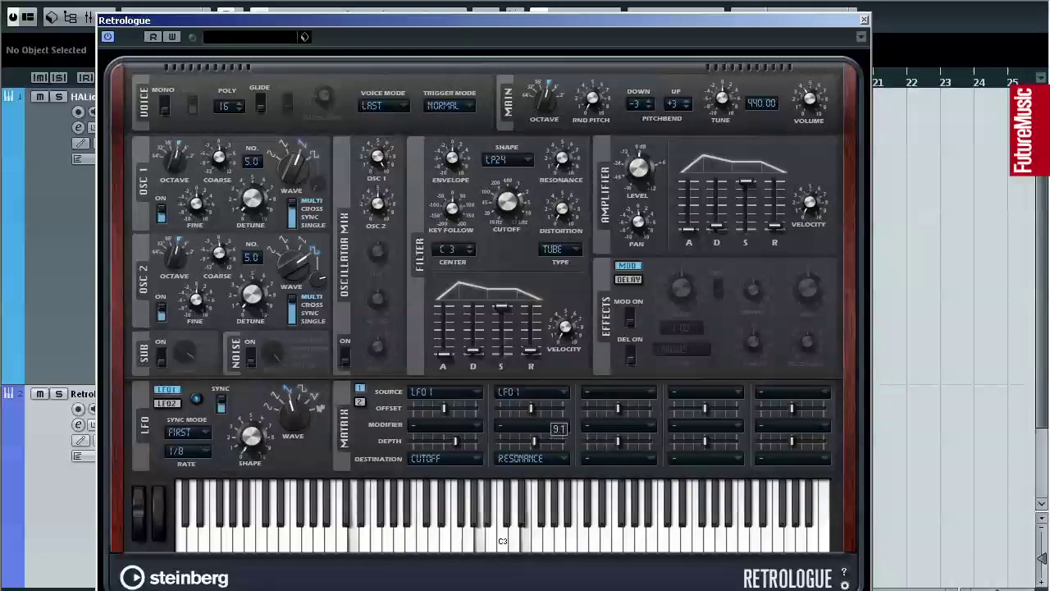
left_click_drag(542, 441, 546, 440)
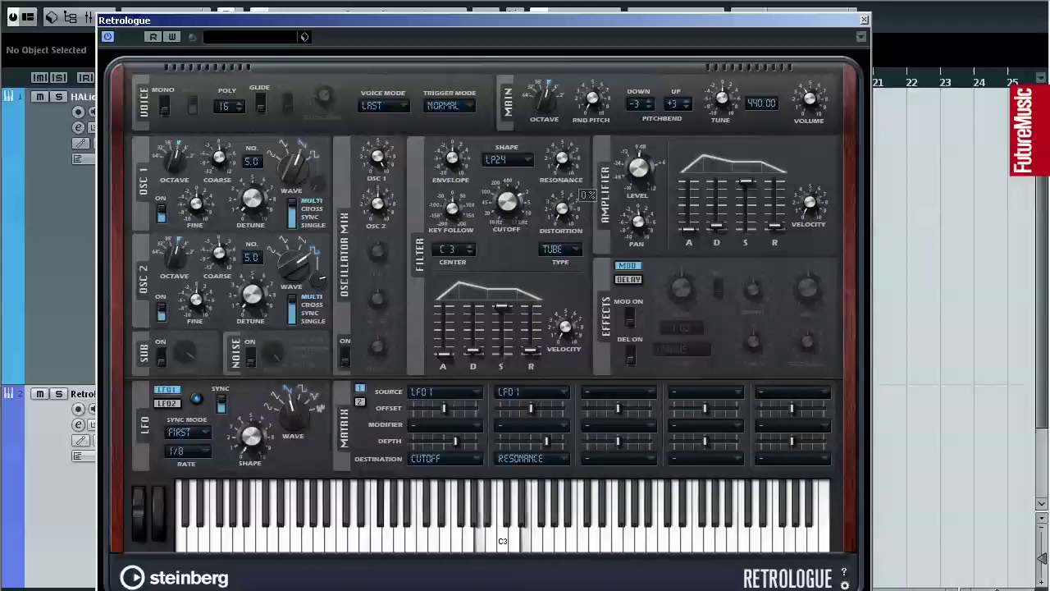
left_click_drag(563, 209, 585, 182)
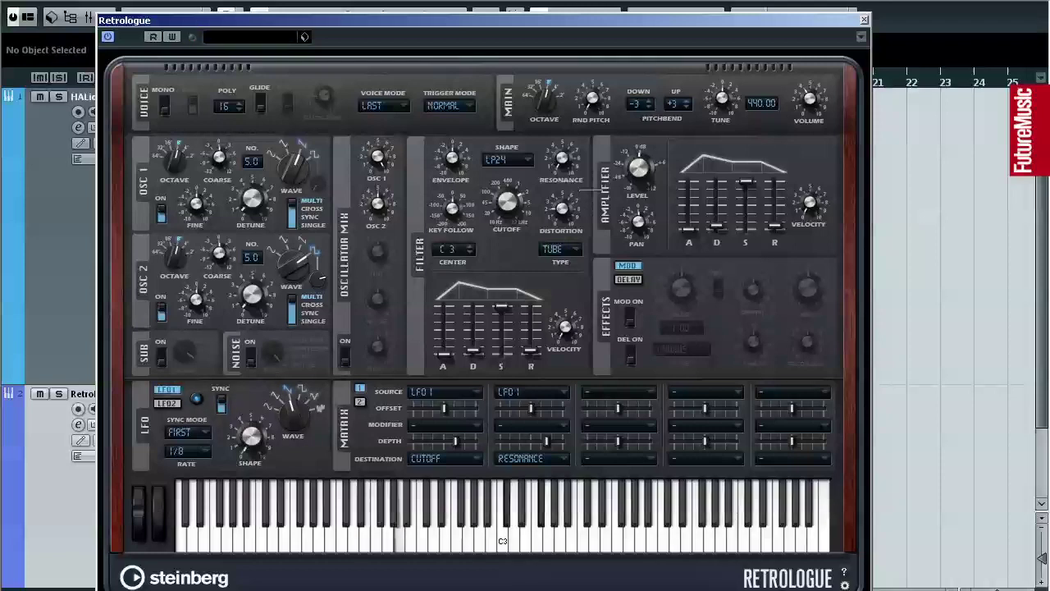
mouse_move(521, 187)
left_mouse_down()
mouse_move(517, 217)
mouse_move(517, 197)
left_mouse_up()
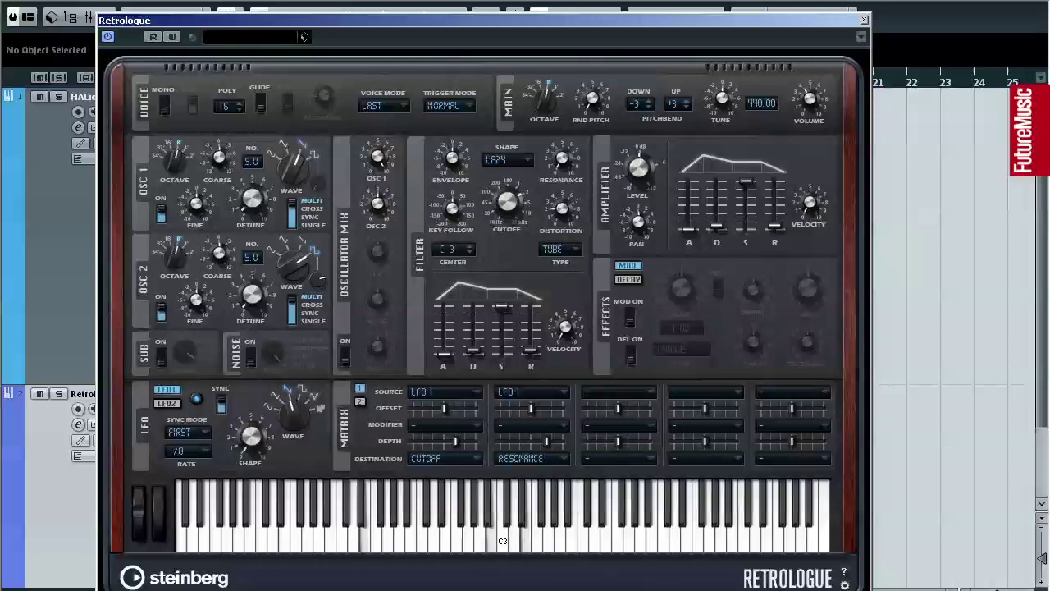
Close the synth editor, then activate the PSP MixTreble2 insert on the Retrologue 02 track and open its editor
key("ctrl+w")
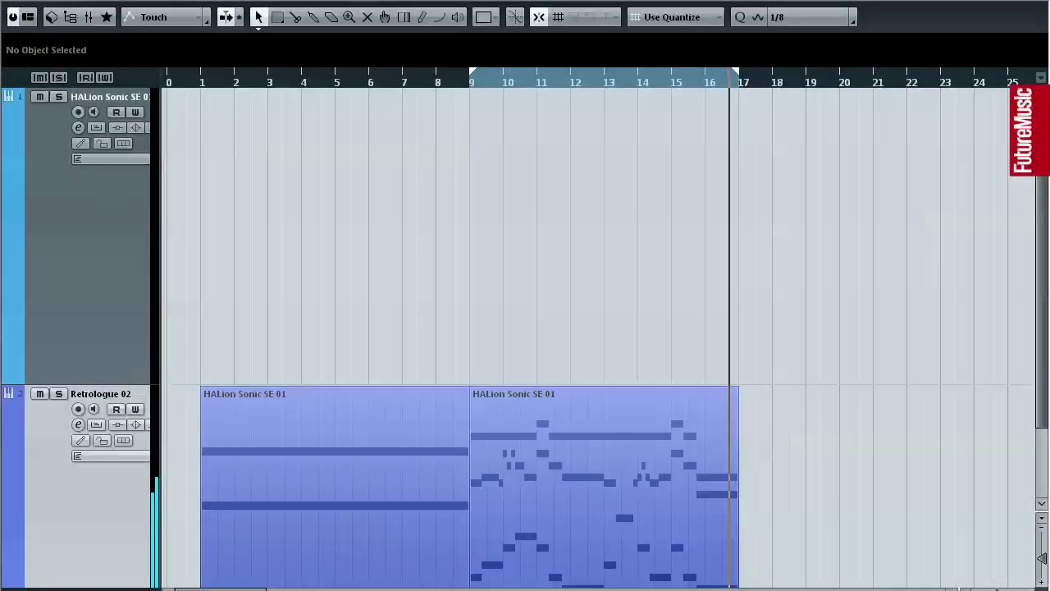
key("alt+i")
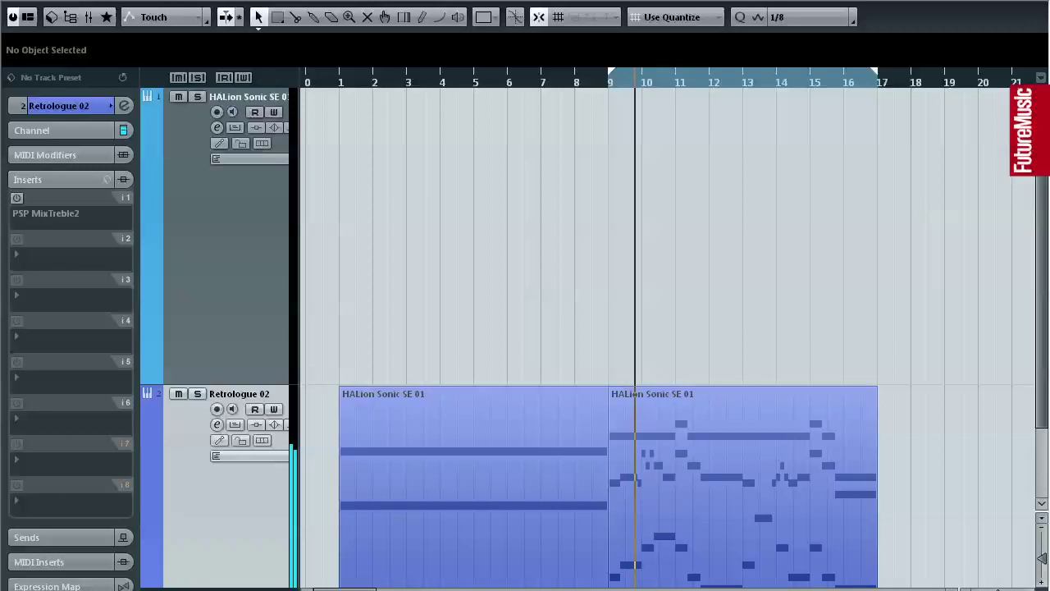
left_click(16, 198)
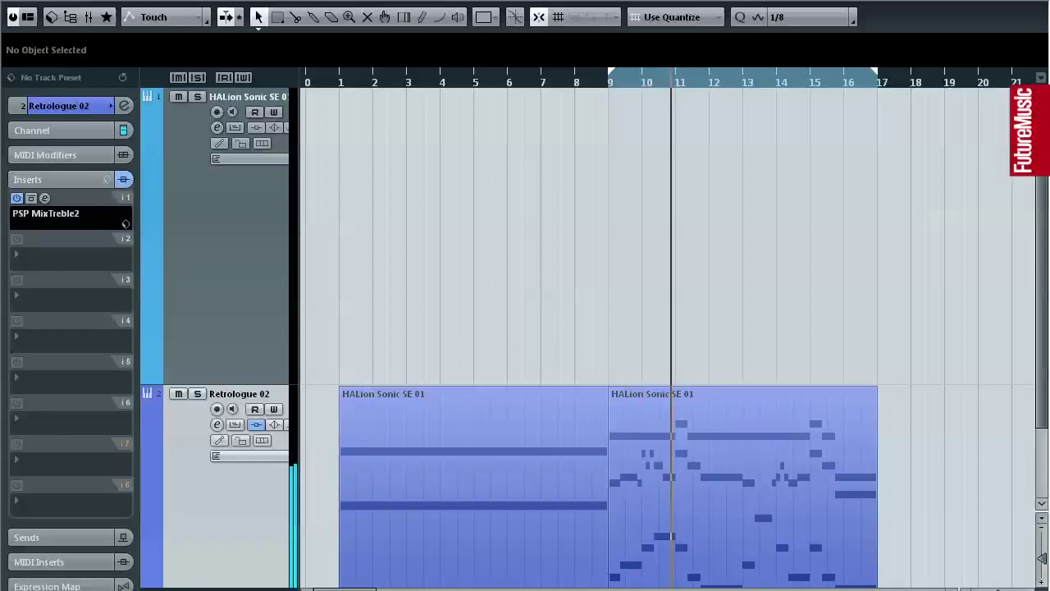
left_click(44, 198)
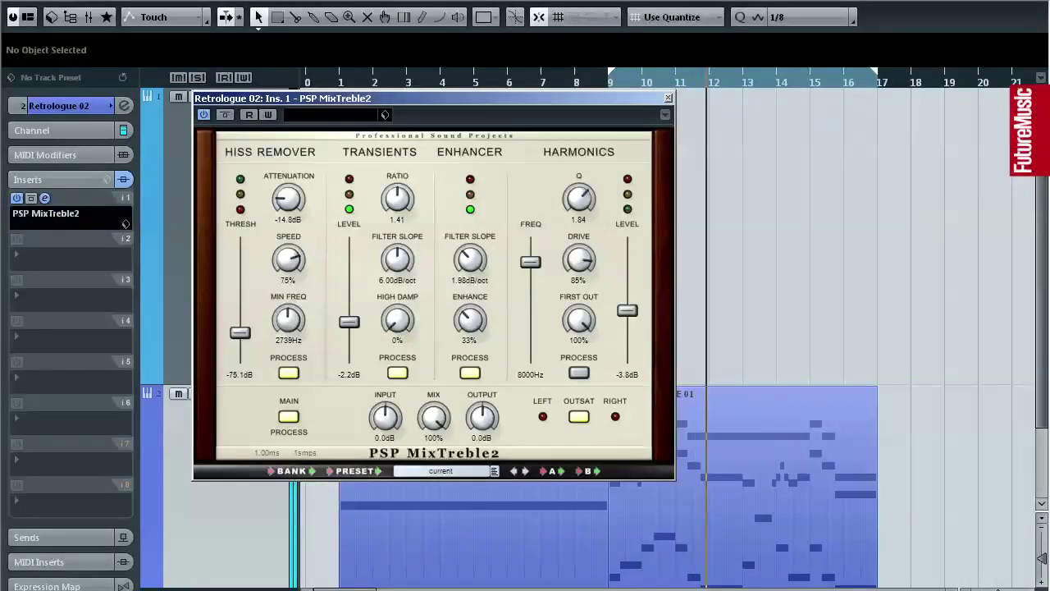
Leave only Harmonics processing on in PSP MixTreble2, with Q 5.00, drive 100%, frequency 7925 Hz and level 6.0 dB, and close its editor
left_click(289, 372)
left_click(397, 372)
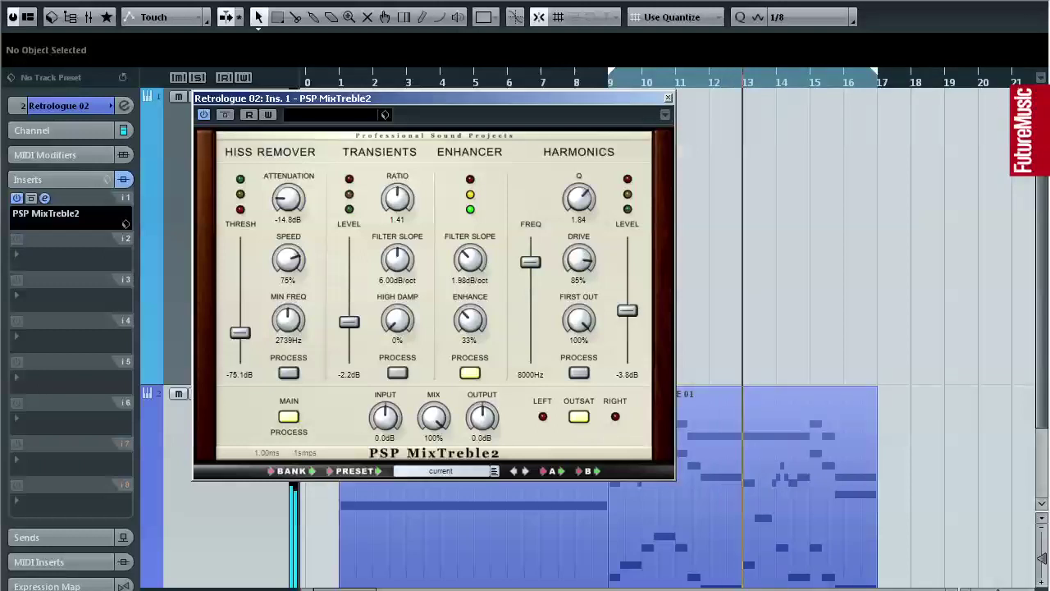
left_click(470, 373)
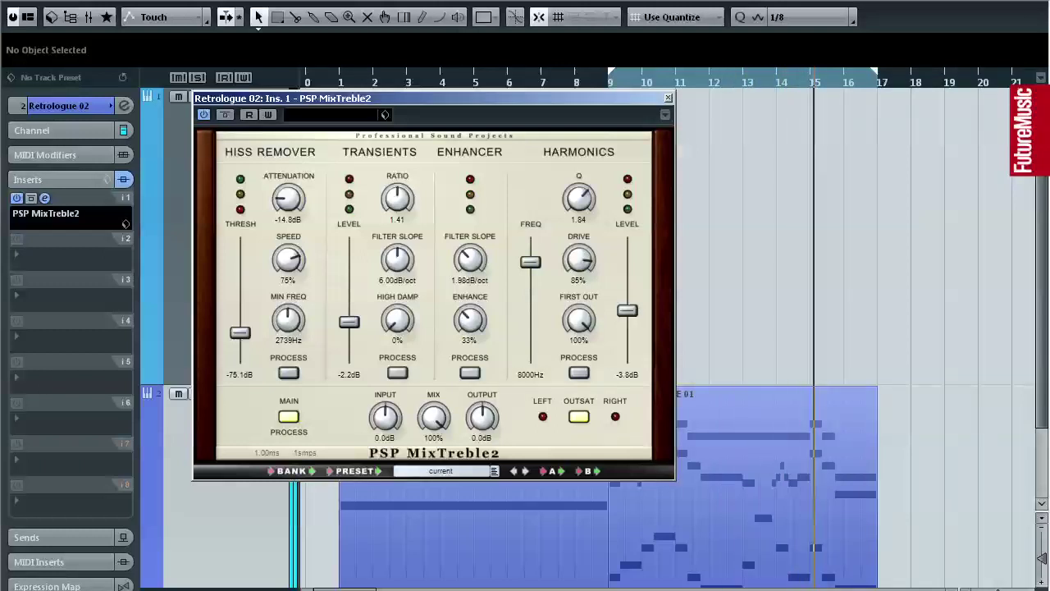
left_click(579, 373)
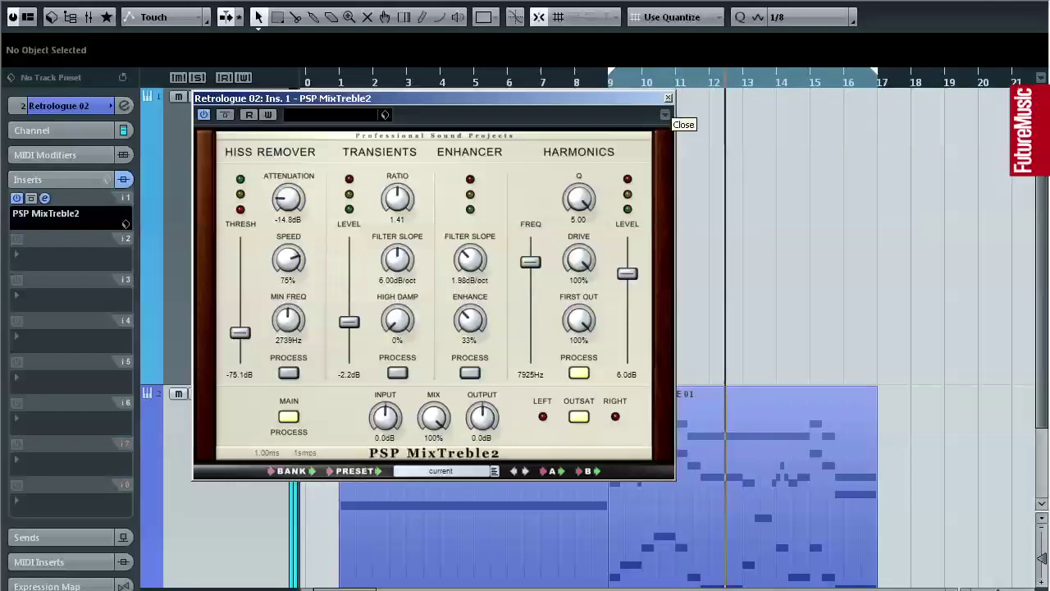
left_click(668, 97)
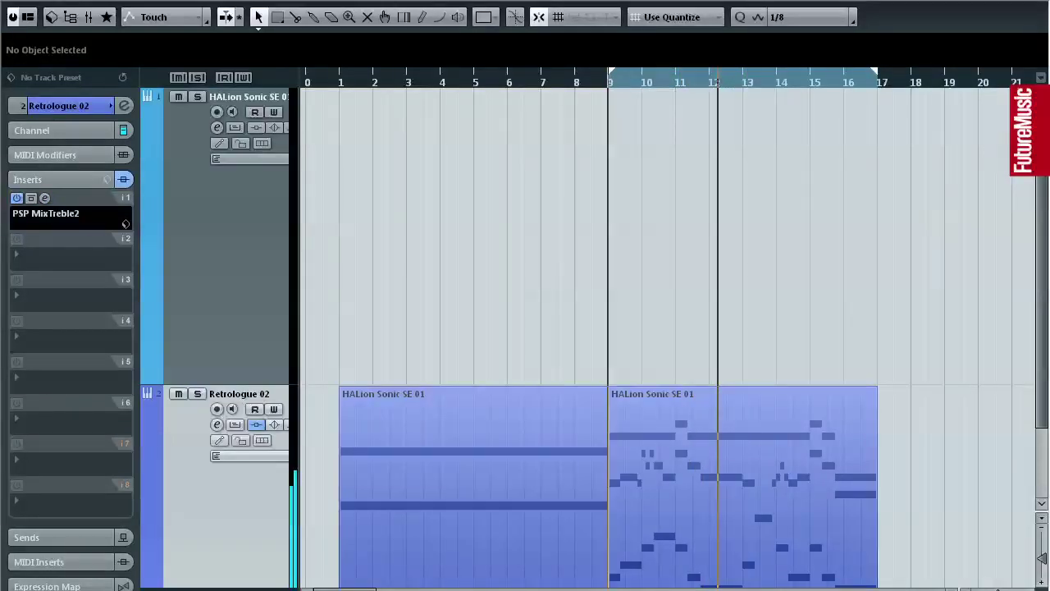
Play back the Retrologue 02 track from the held chord into the moving-voice part and show the transport controls
key("KP_Subtract")
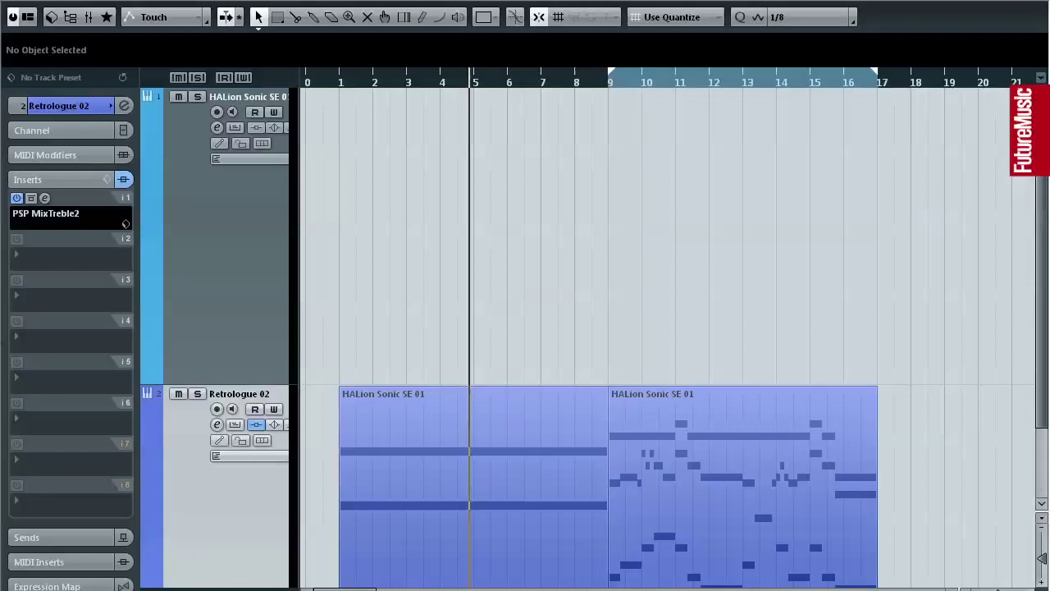
key("space")
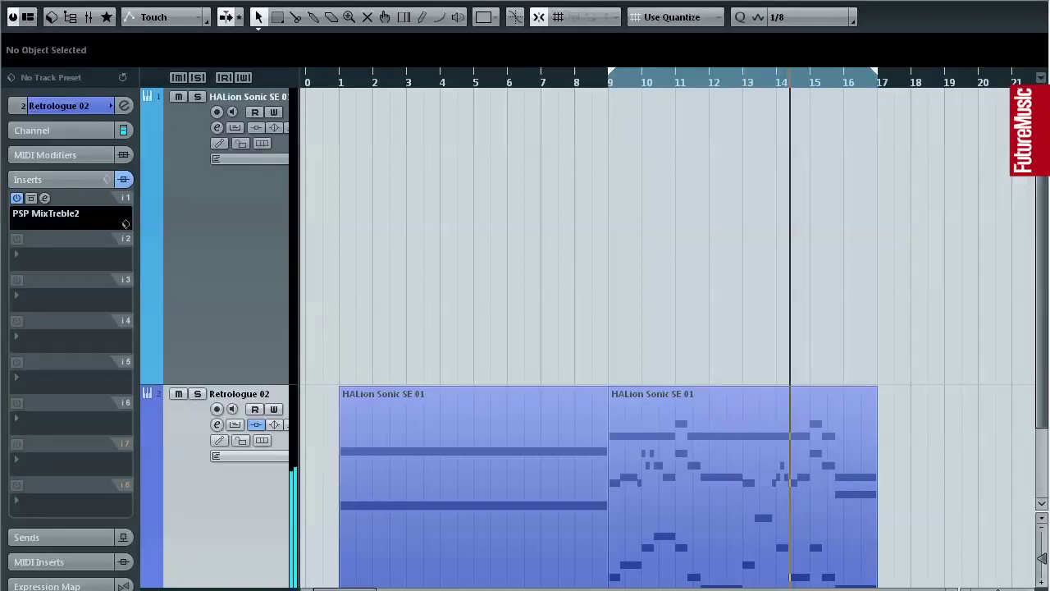
key("F2")
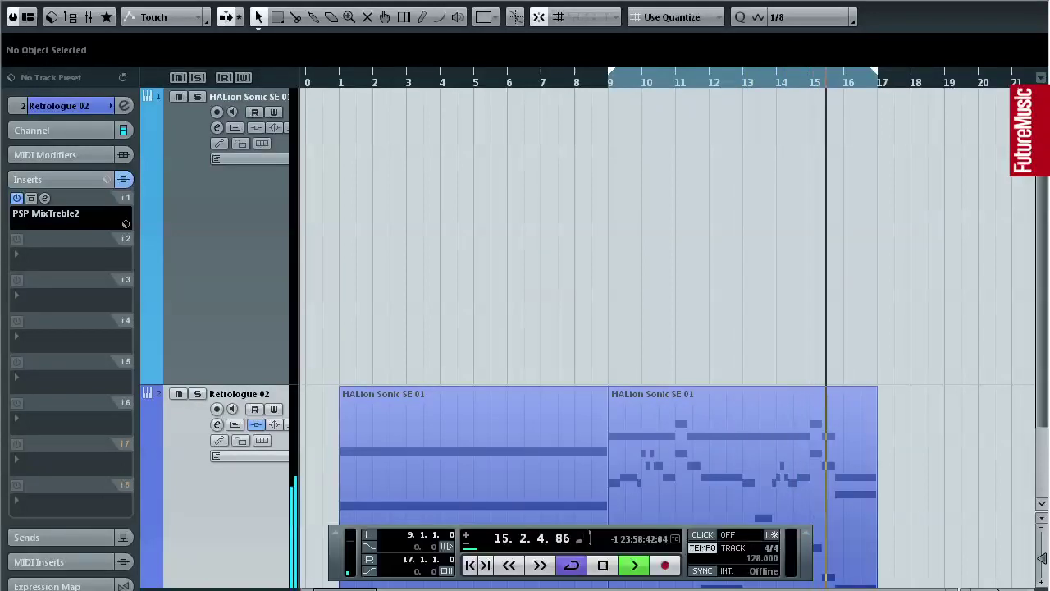